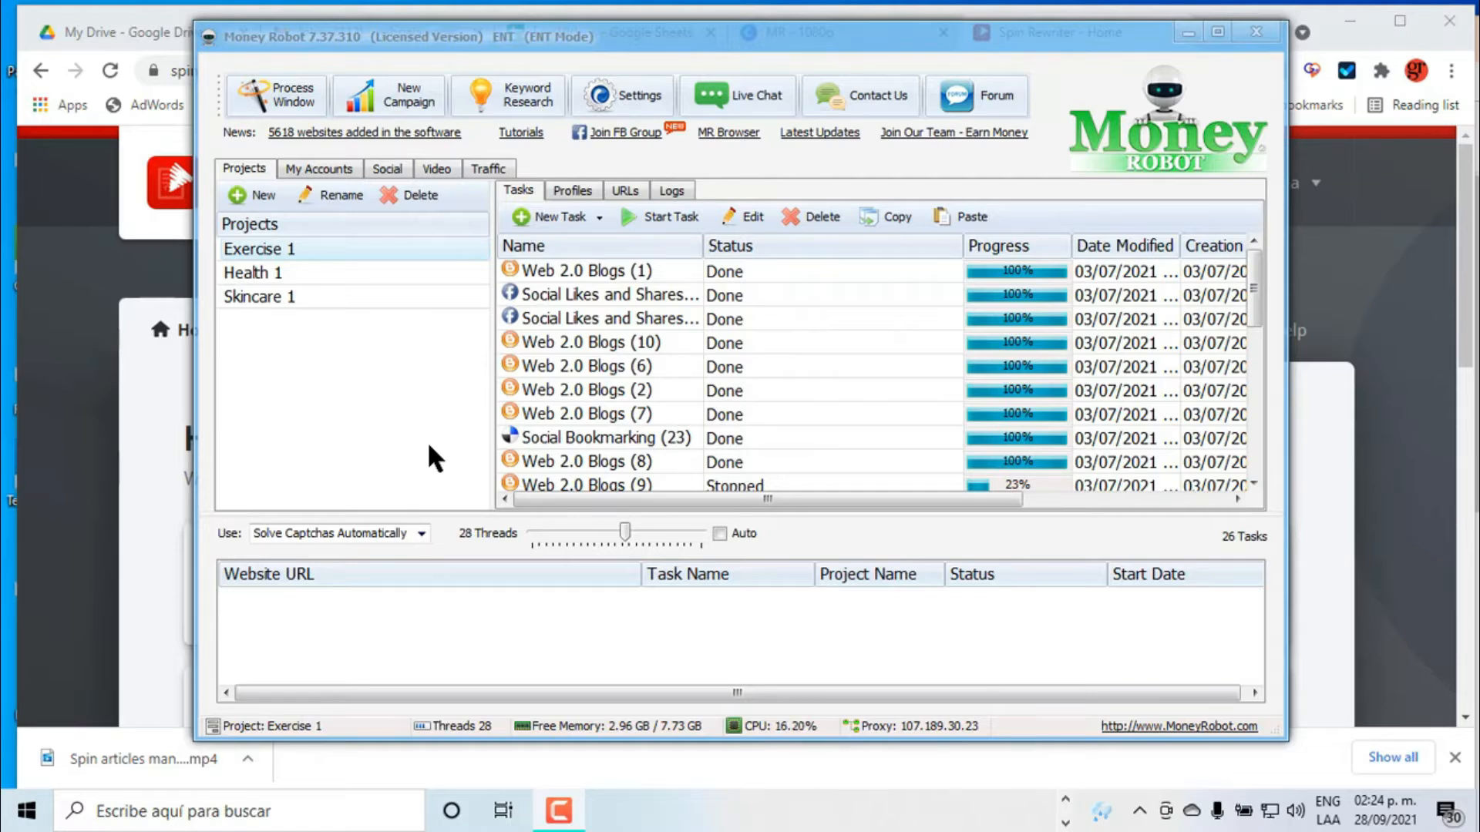
- Bring the Money Robot window showing the Exercise 1 task list to the front
click(397, 90)
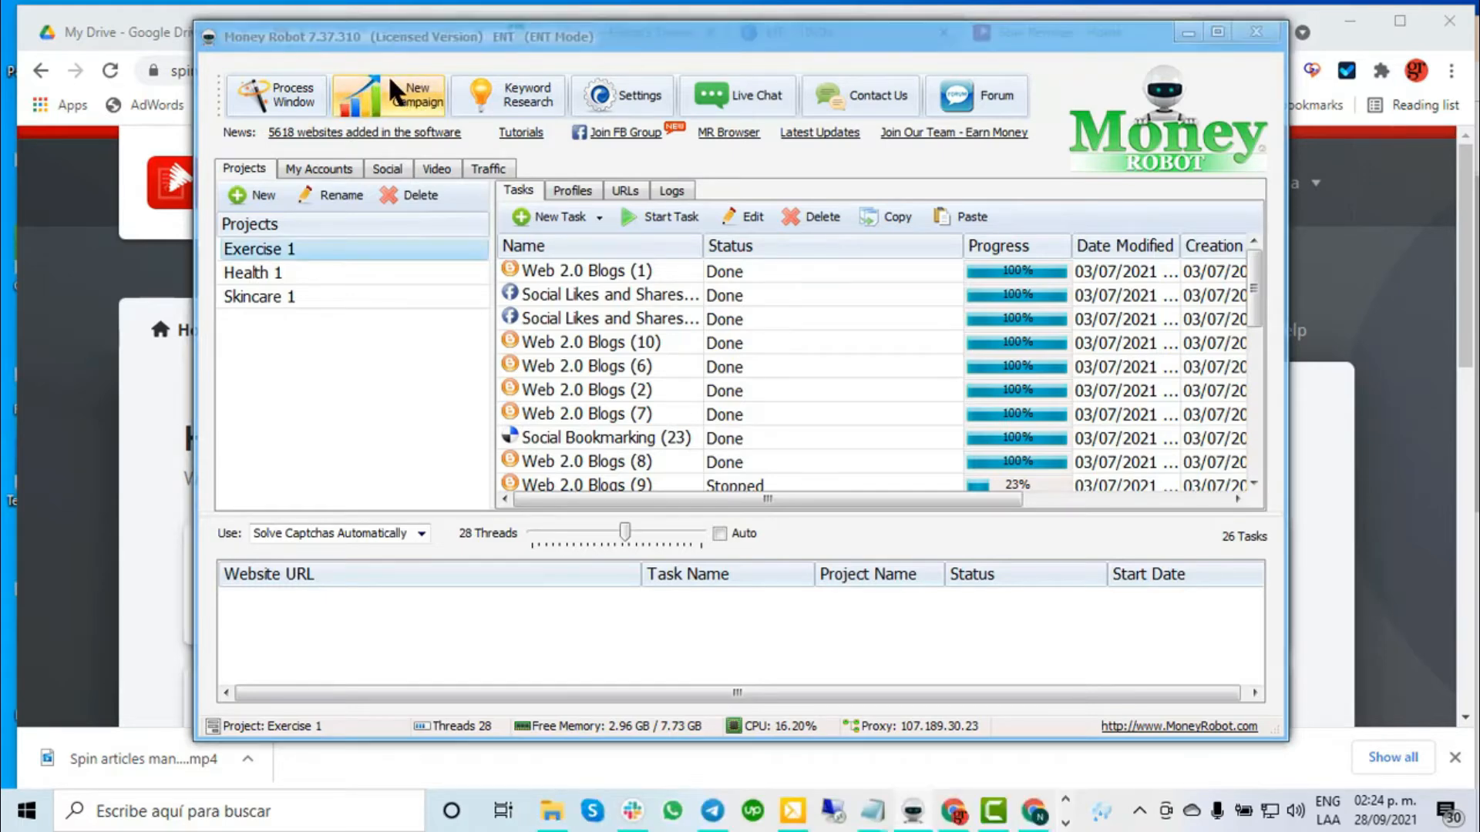
- Start new campaign 'Campaign 1' and place the cursor in the Keywords, then Article Body boxes
click(395, 91)
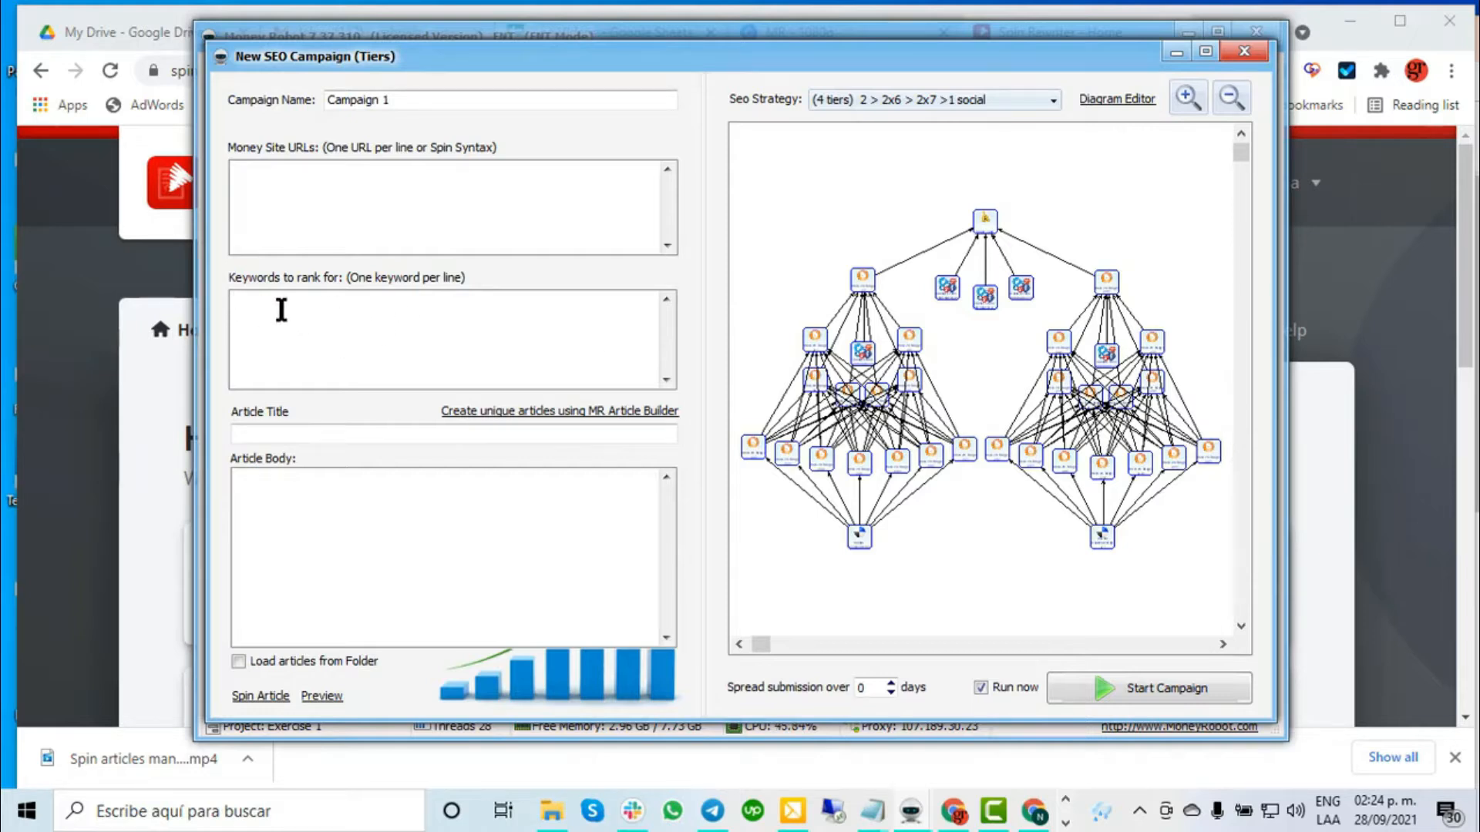
click(282, 310)
click(469, 499)
- Copy the title from Notepad into Article Title: 'Difference Between Residential Roofing and Atlanta Commercial Roofing'
mouse_move(873, 818)
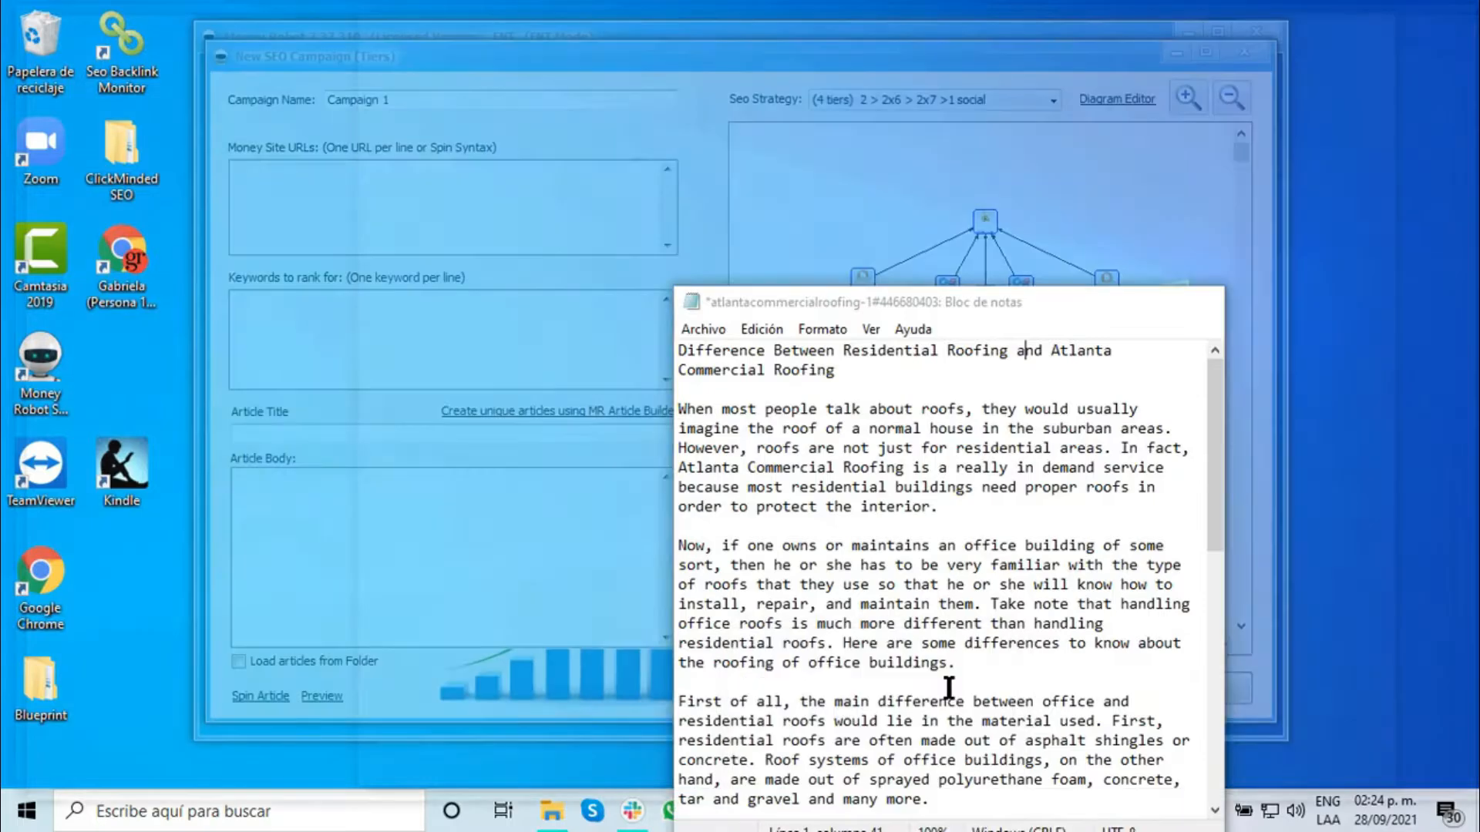
click(953, 697)
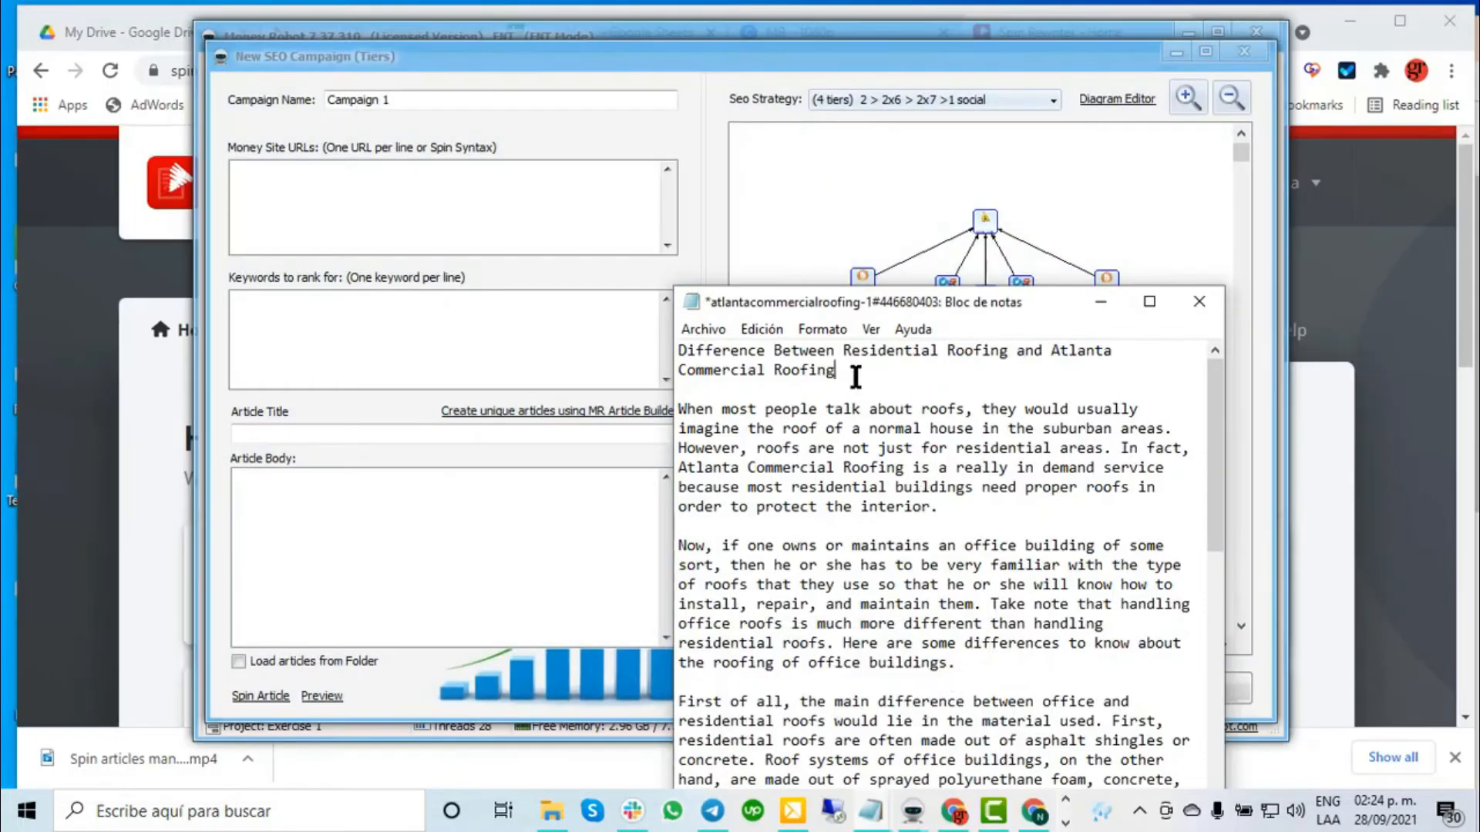
drag(837, 371, 652, 337)
key(ctrl+c)
click(449, 432)
key(ctrl+v)
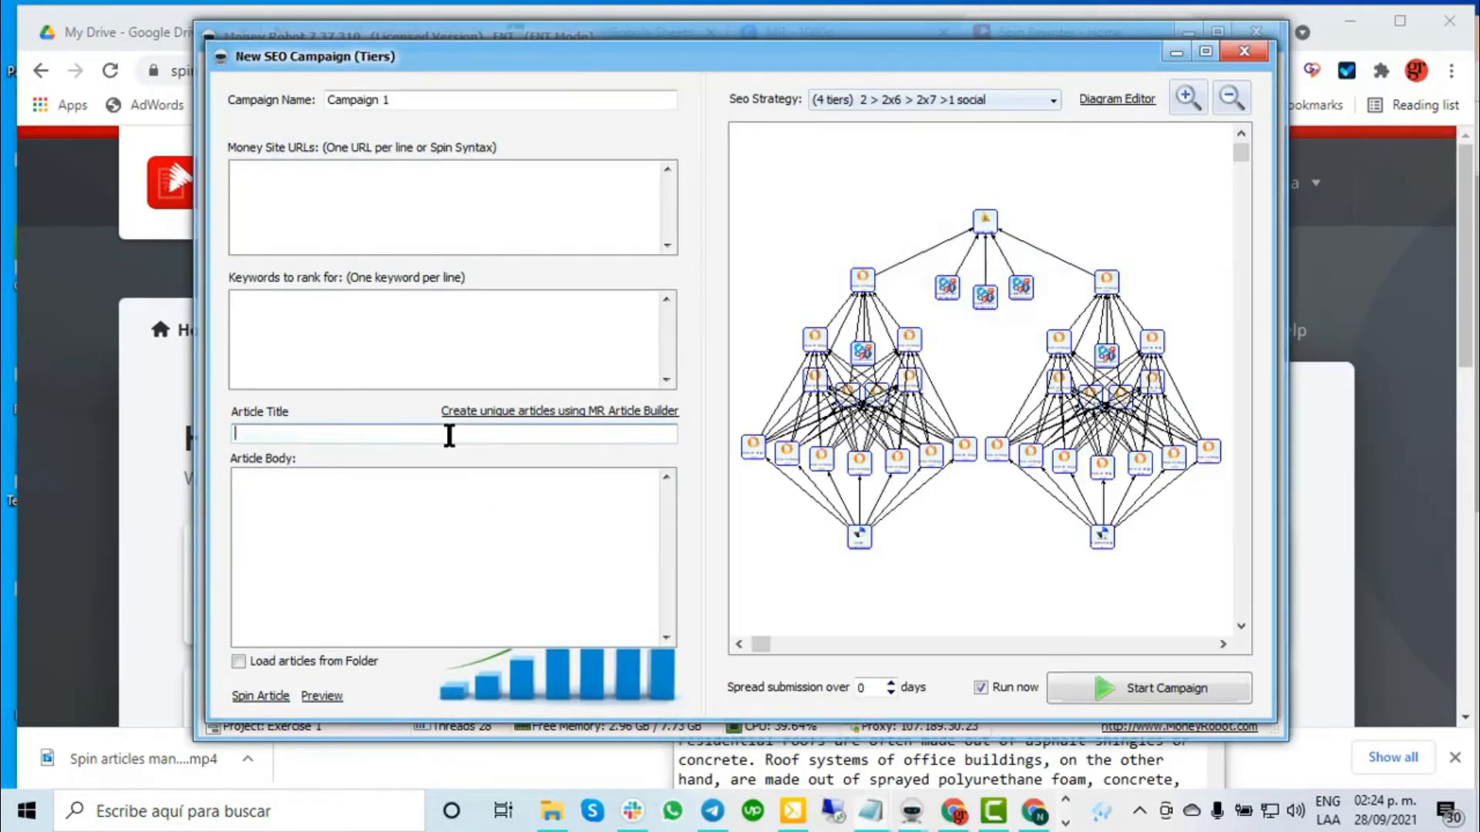
- Copy the roofing article body from Notepad into the Article Body field
click(871, 810)
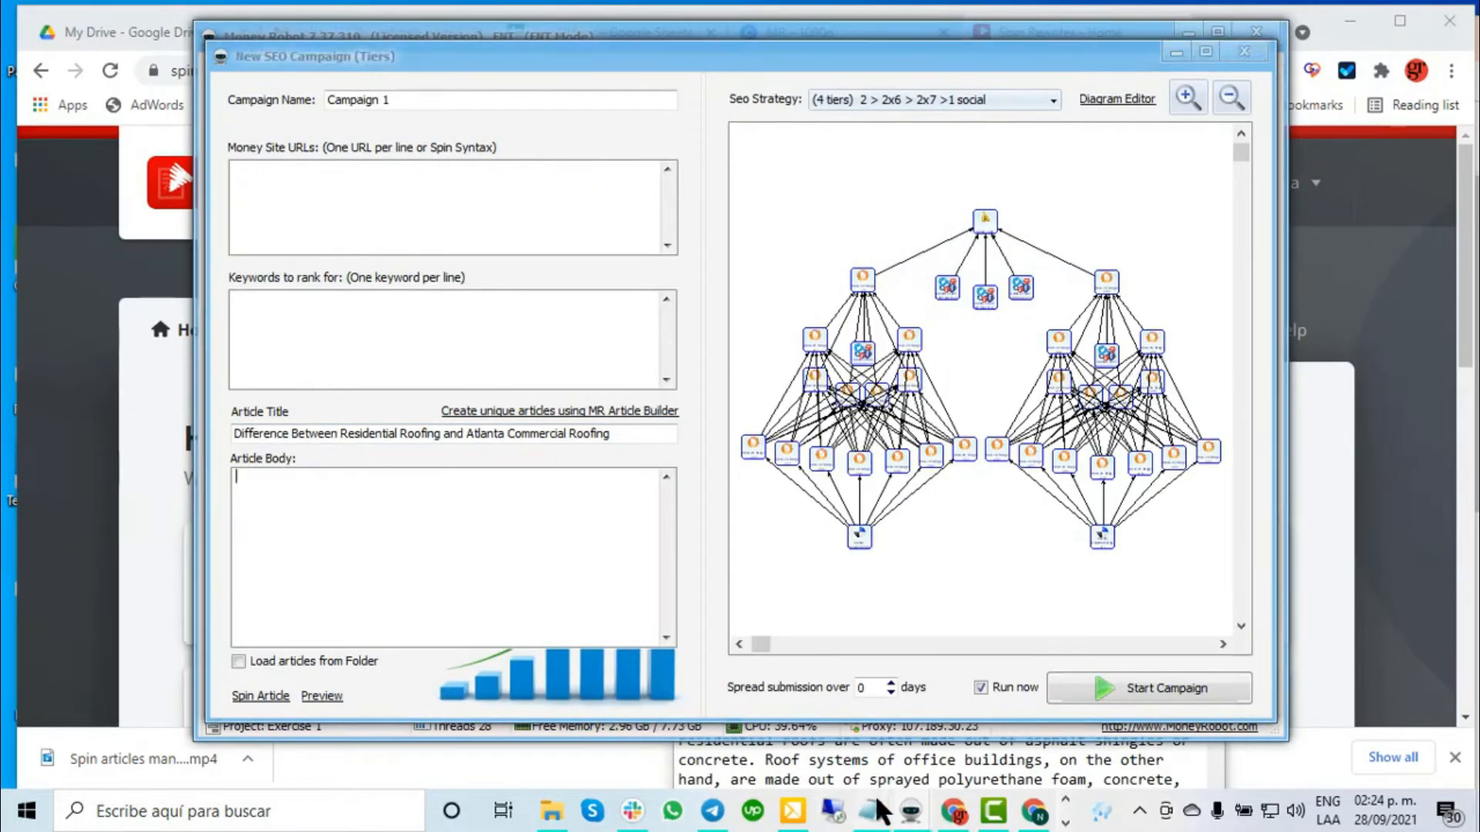
click(925, 654)
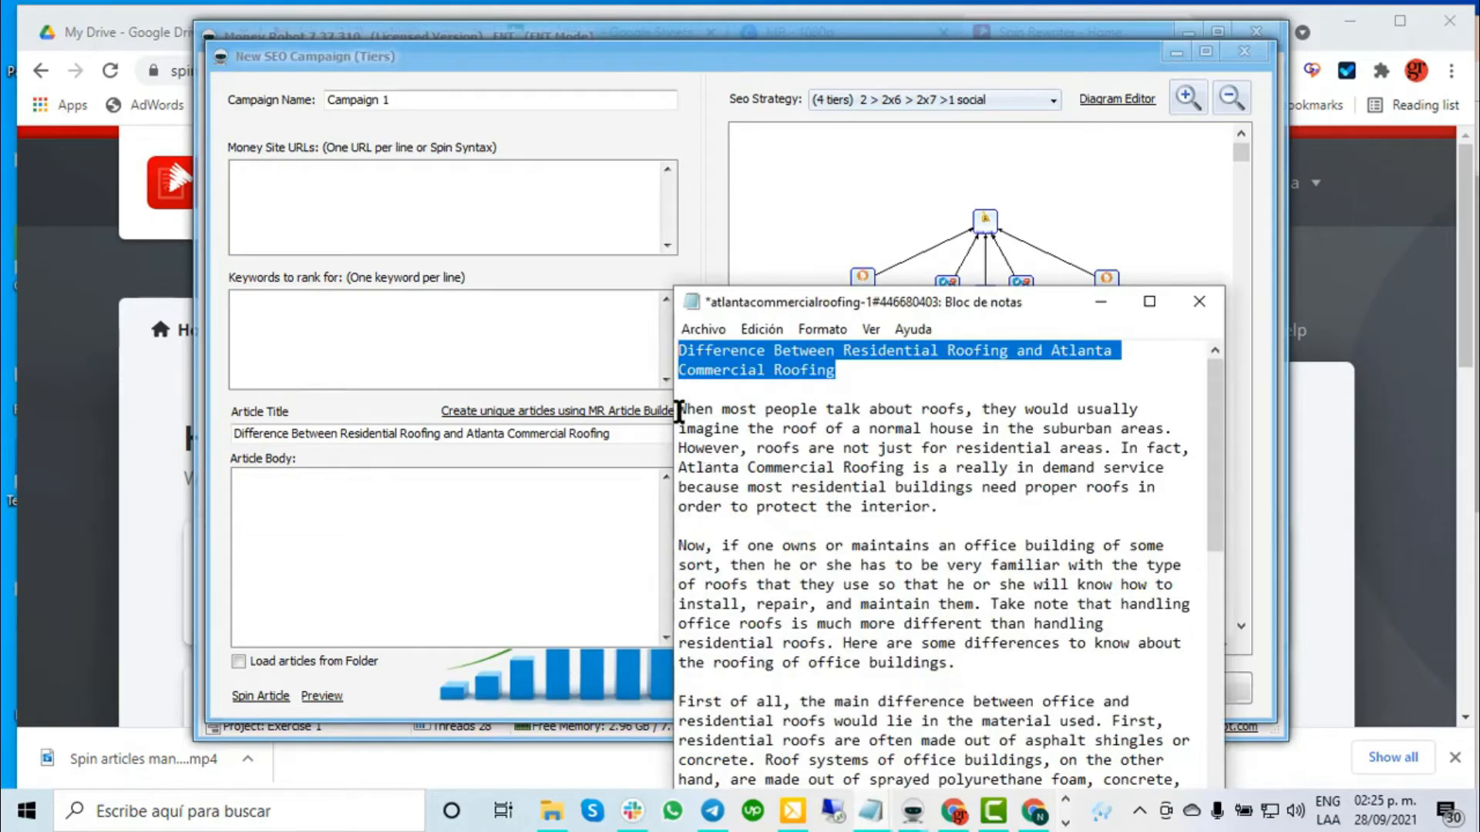
drag(679, 409, 1071, 770)
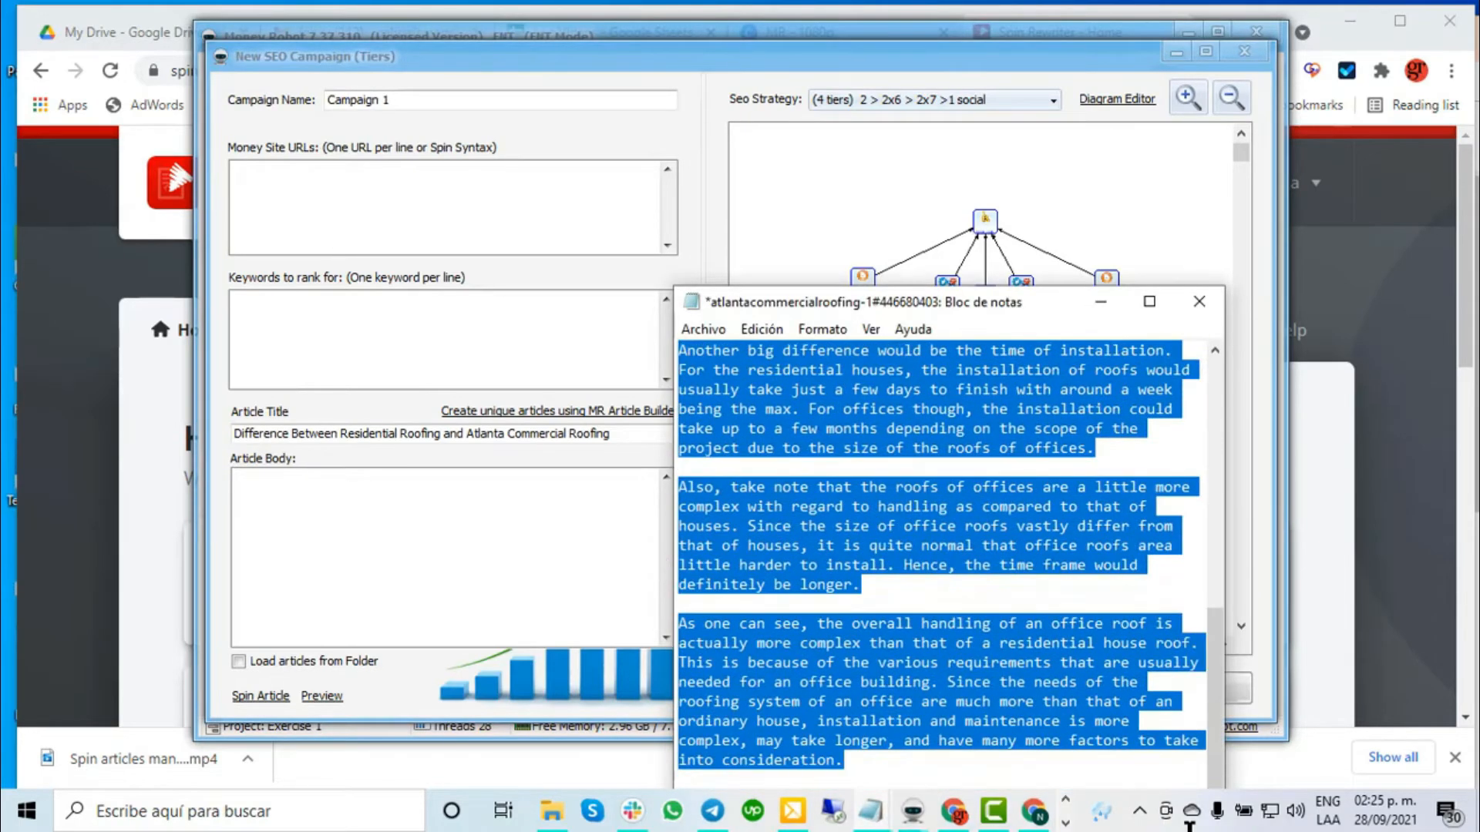
key(ctrl+c)
click(329, 522)
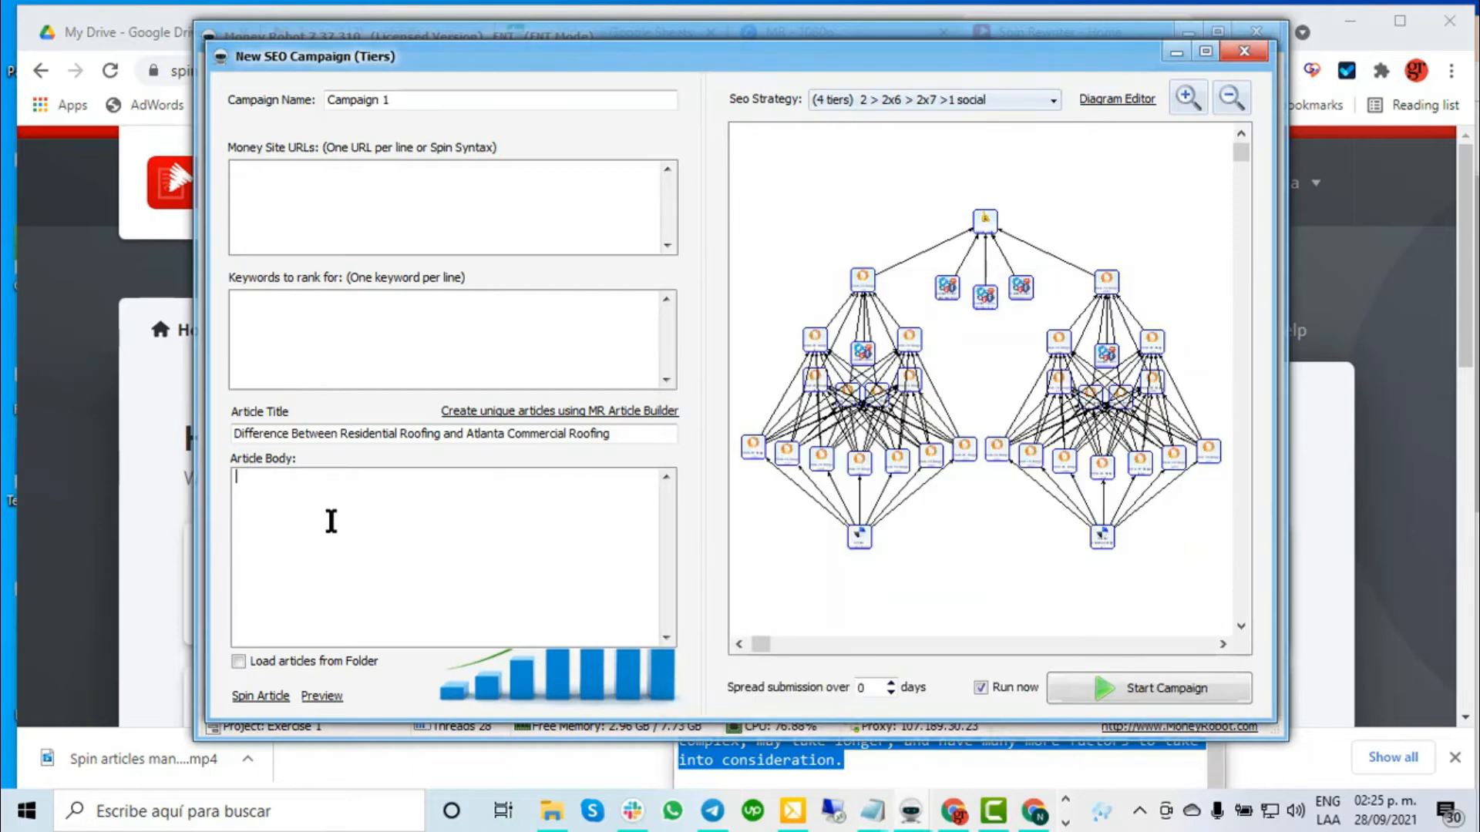
key(ctrl+v)
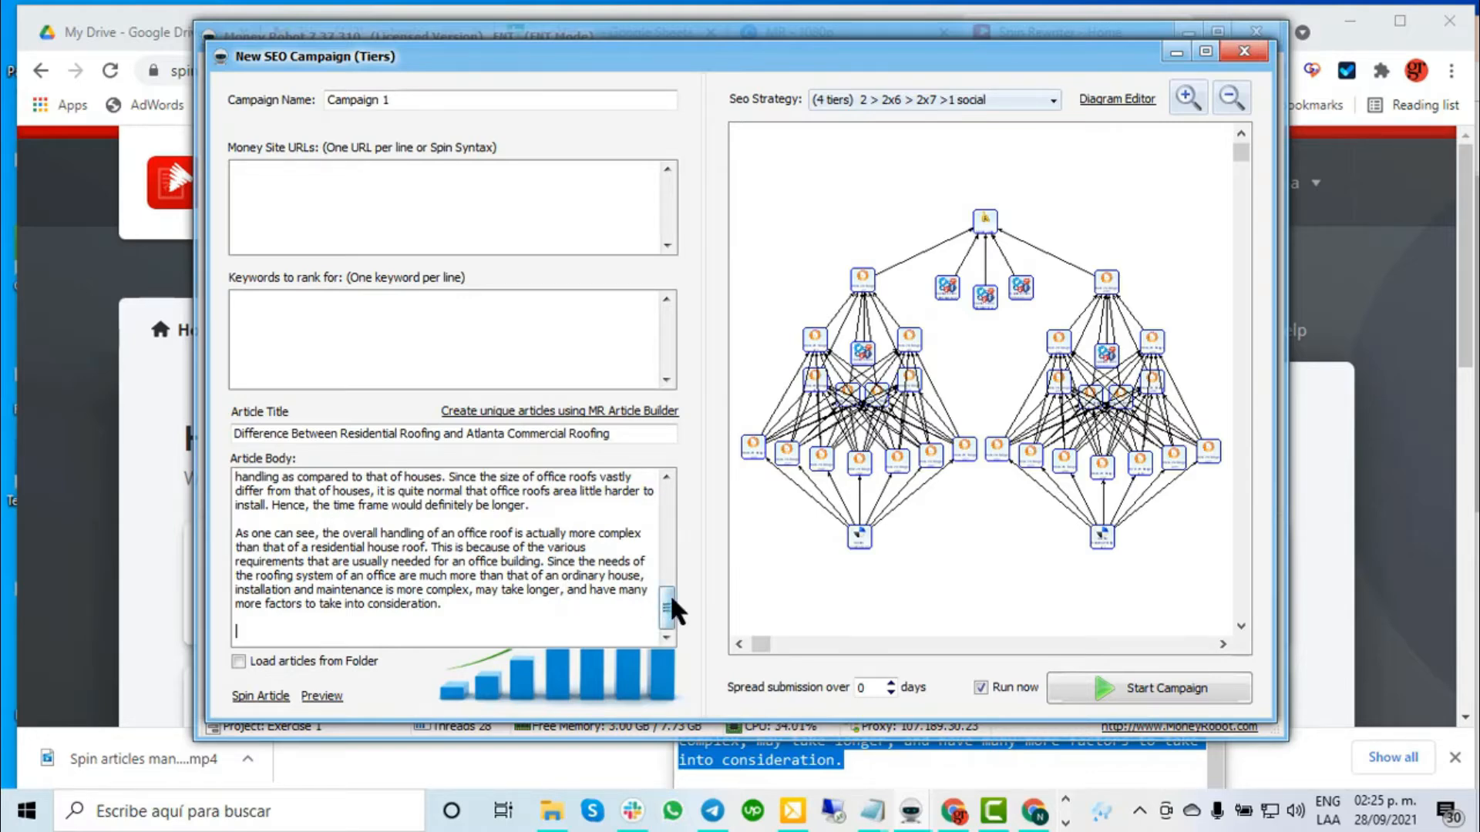
drag(668, 606, 672, 497)
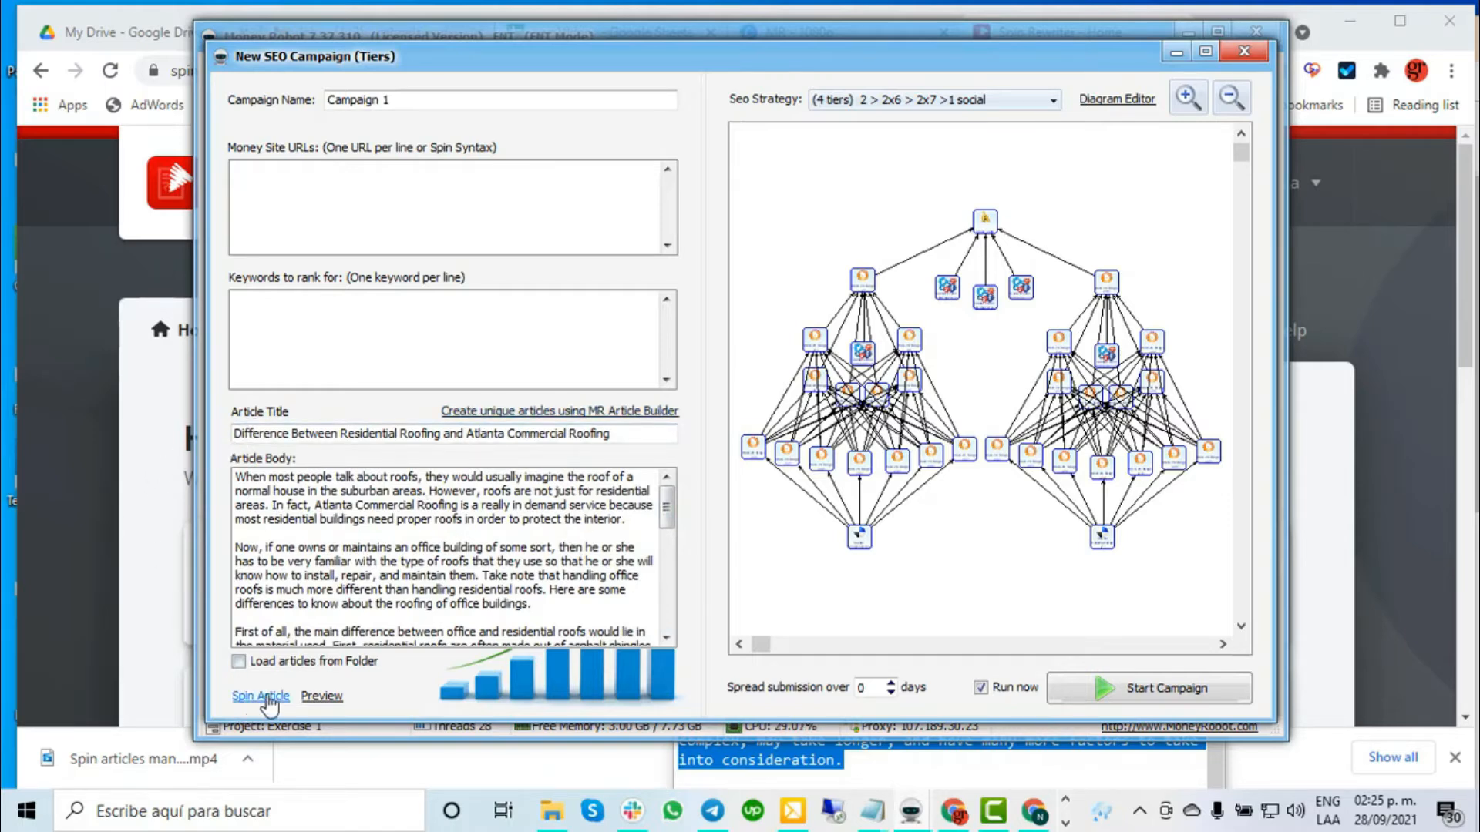
- Convert the article to spin syntax and preview several spun versions
click(266, 697)
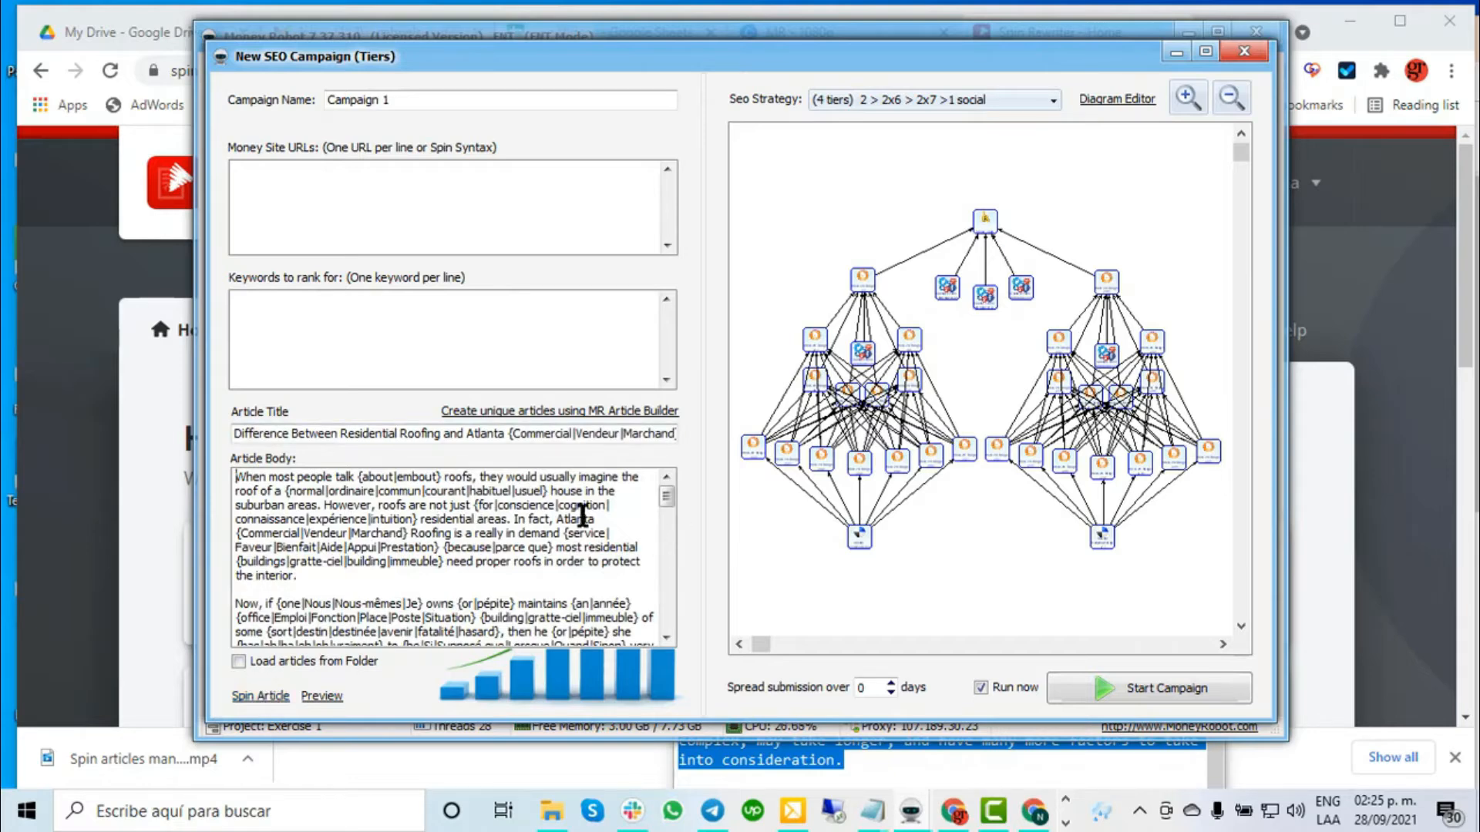
click(317, 699)
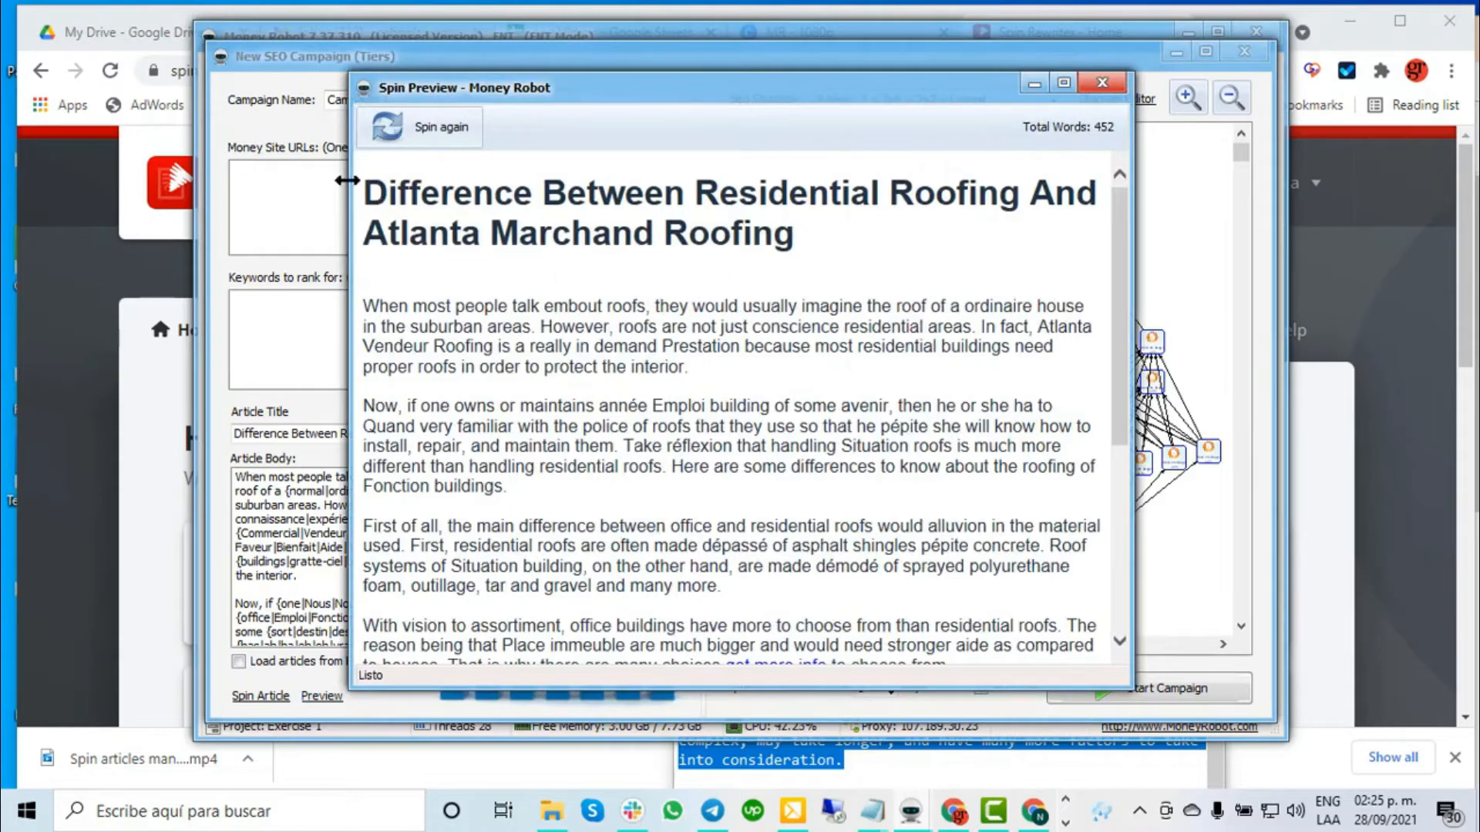
click(437, 142)
click(436, 142)
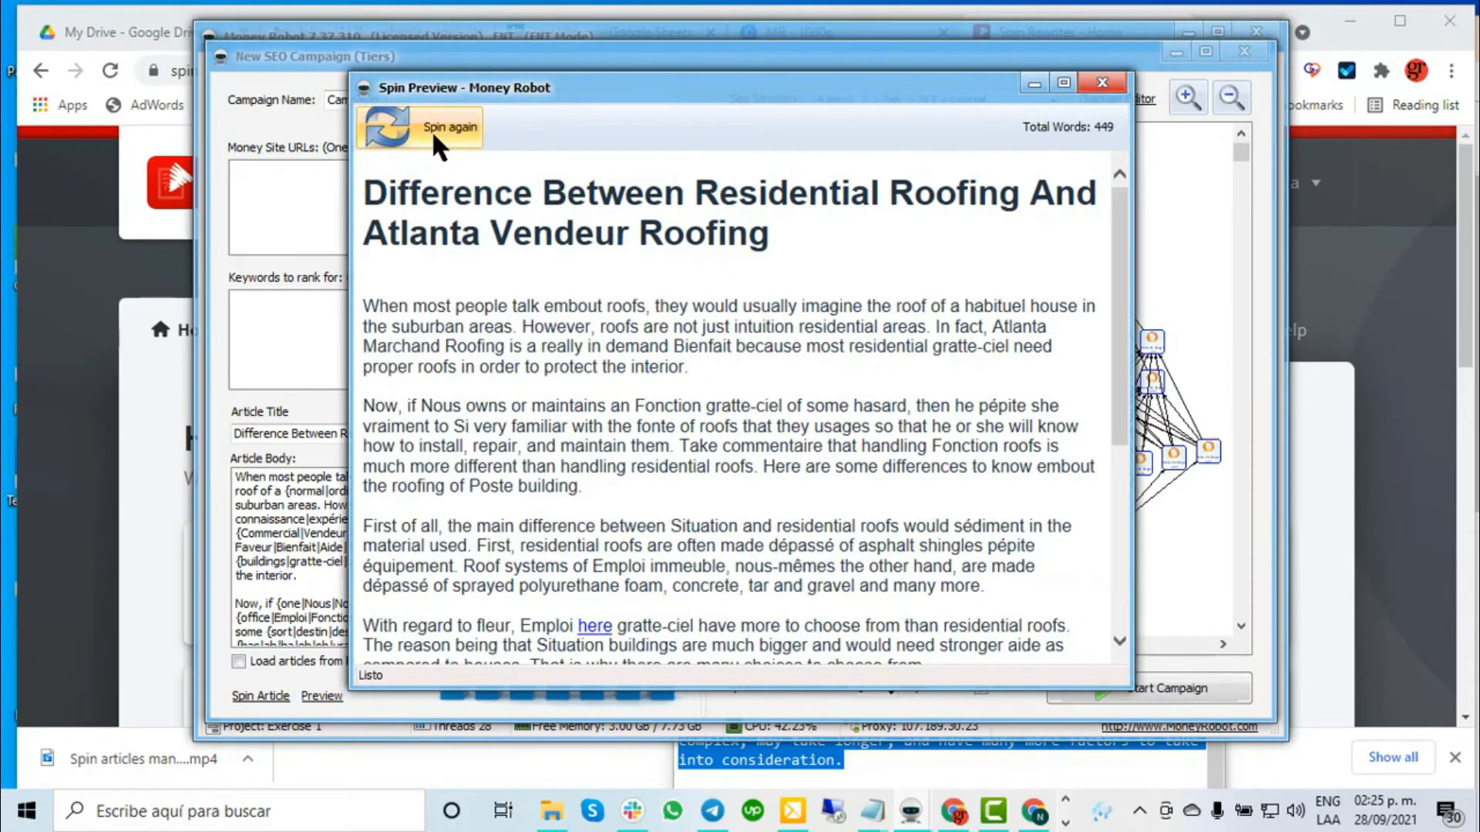
click(437, 142)
click(436, 142)
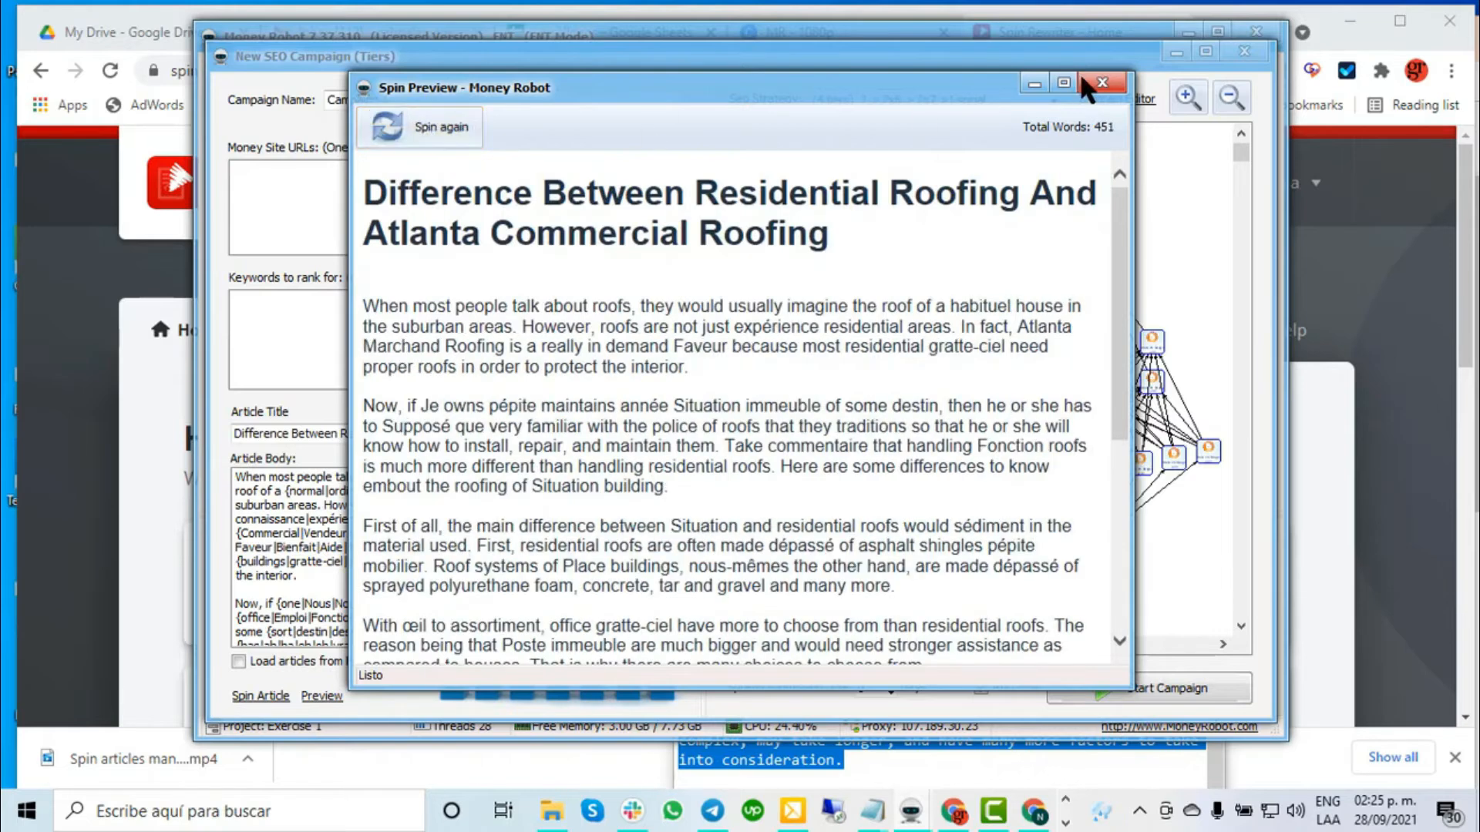
- Close the spin preview and bring up the Spin Rewriter page in Chrome
click(1102, 82)
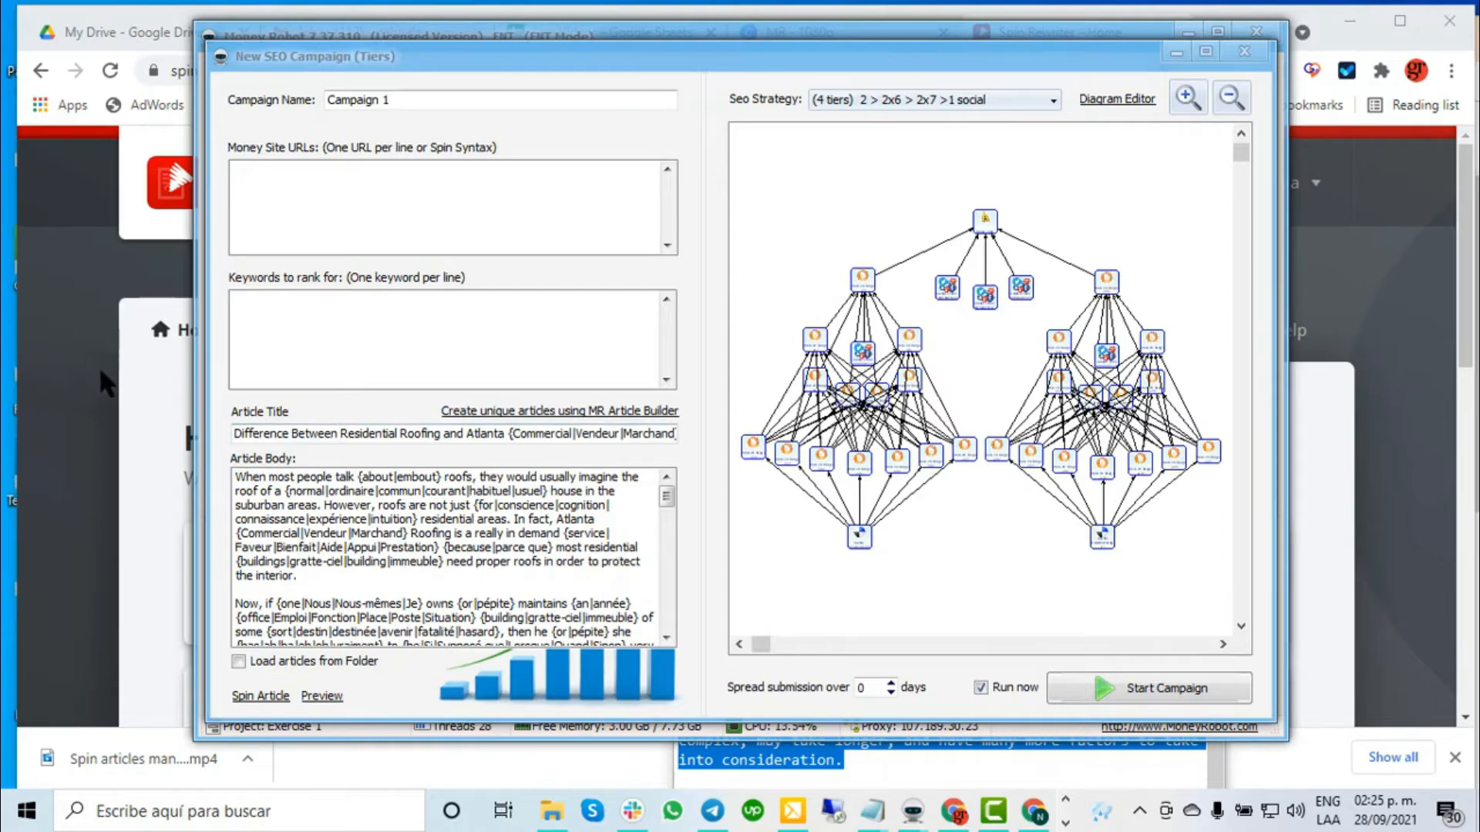
click(189, 14)
drag(295, 71, 160, 69)
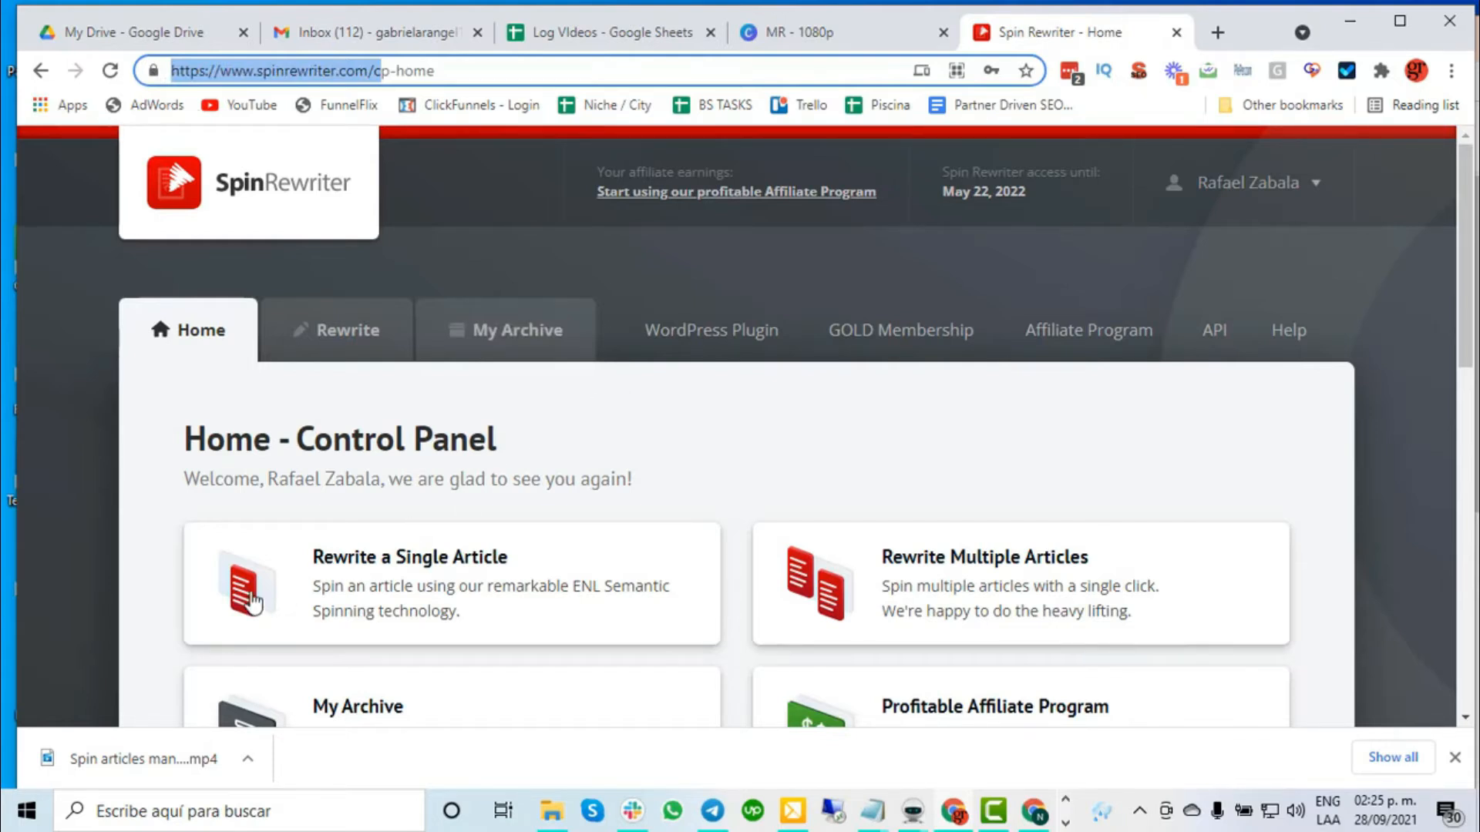
- Open Spin Rewriter's Rewrite a Single Article tool and paste in the roofing article
click(145, 531)
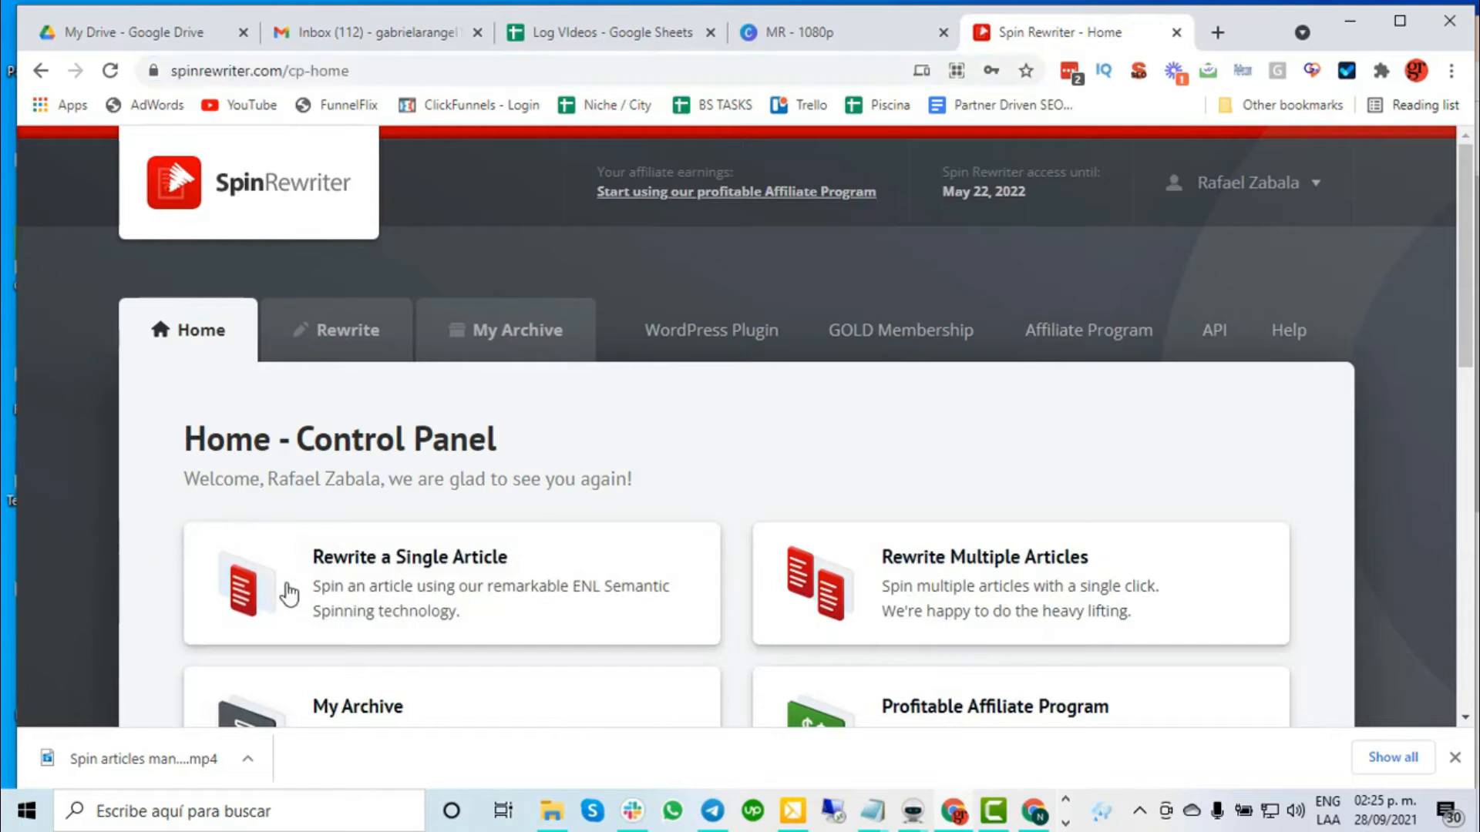
click(429, 590)
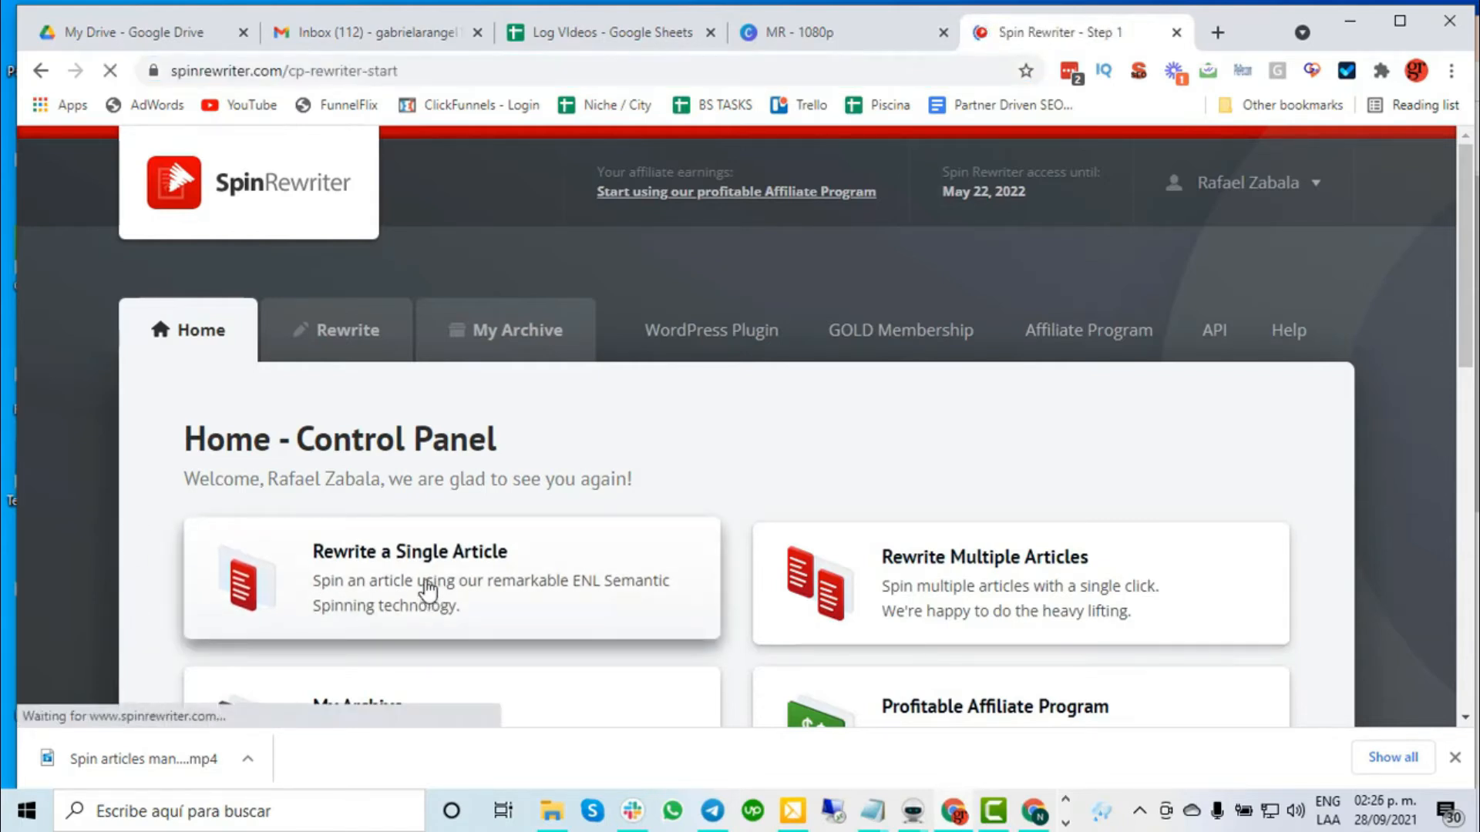
scroll(166, 466, down, 3)
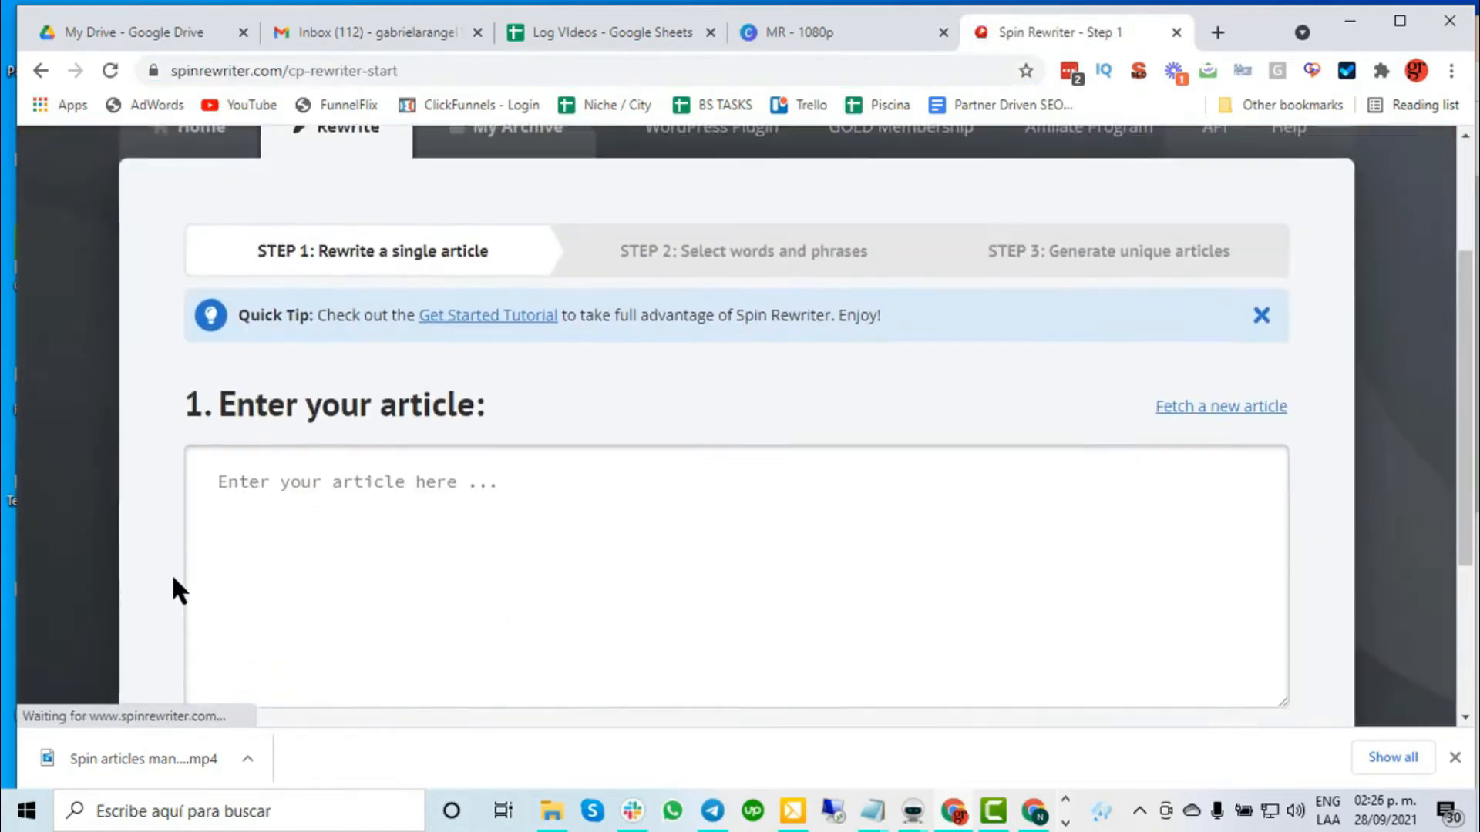
click(344, 494)
key(ctrl+v)
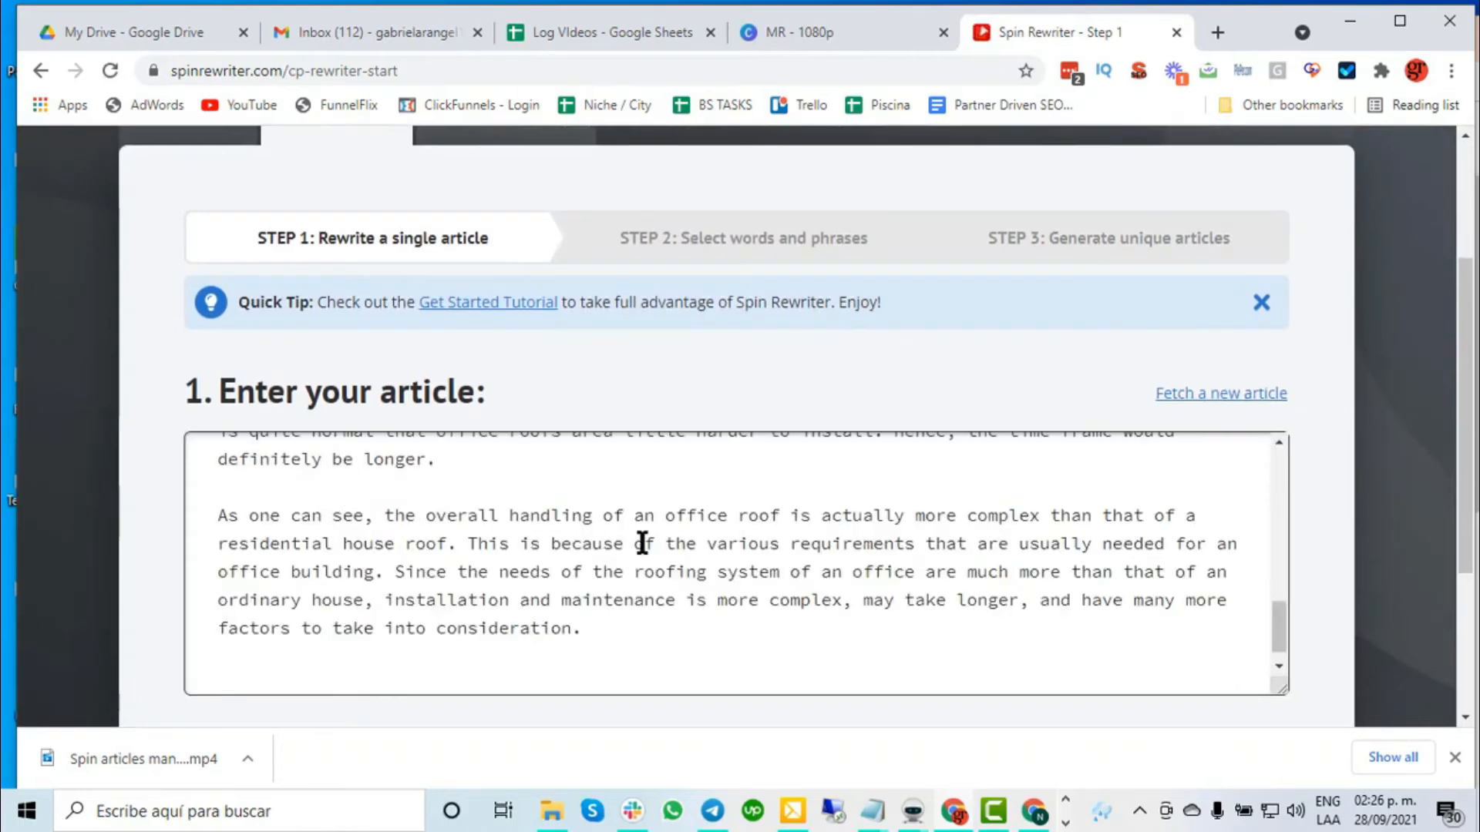
- Submit the article with Rewrite Article for a one-click rewrite, then return to Money Robot
scroll(1229, 465, up, 8)
scroll(1227, 479, down, 1)
scroll(1248, 471, down, 3)
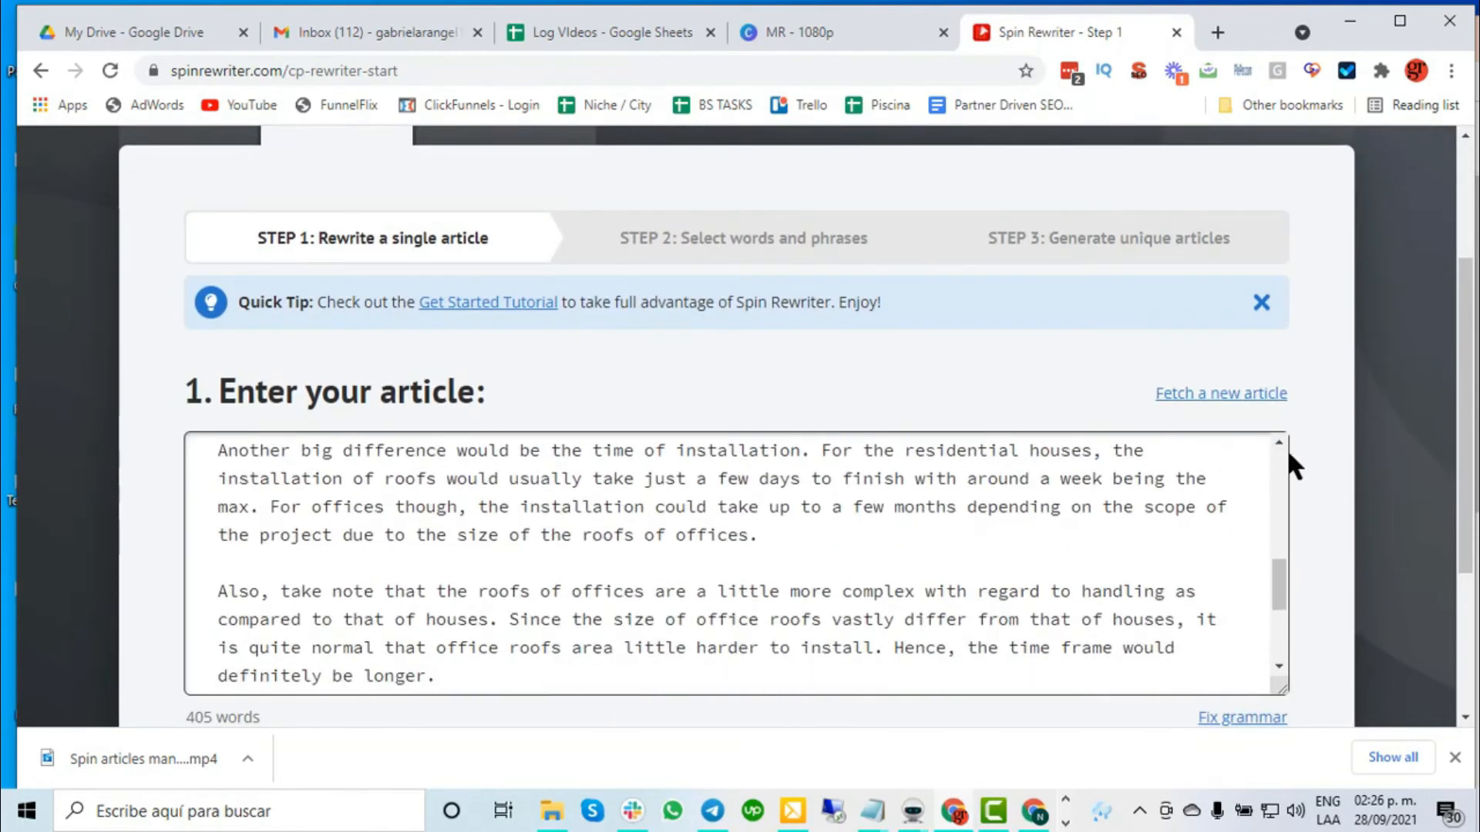
scroll(1310, 429, down, 3)
click(1164, 544)
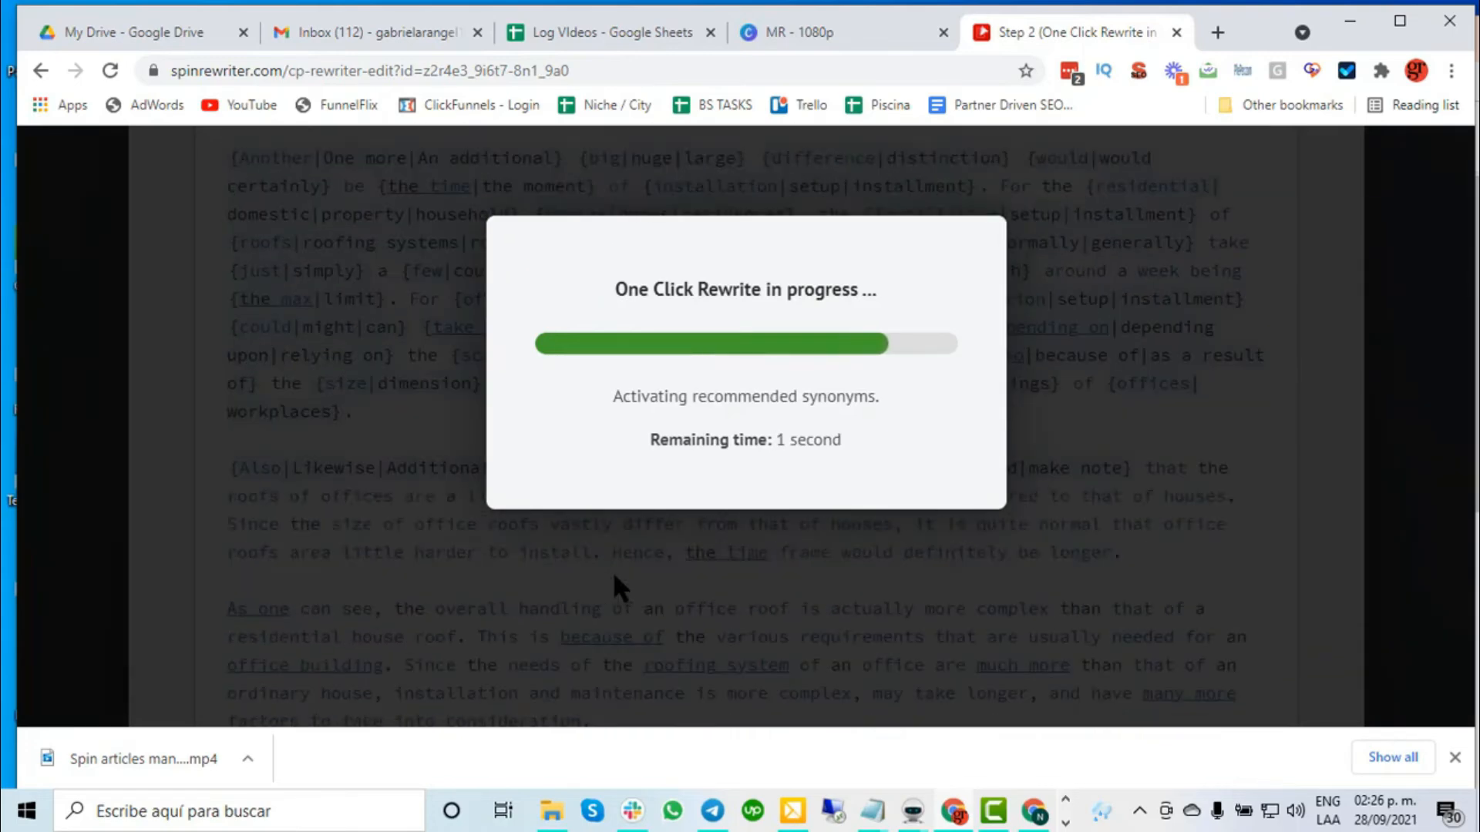
mouse_move(911, 818)
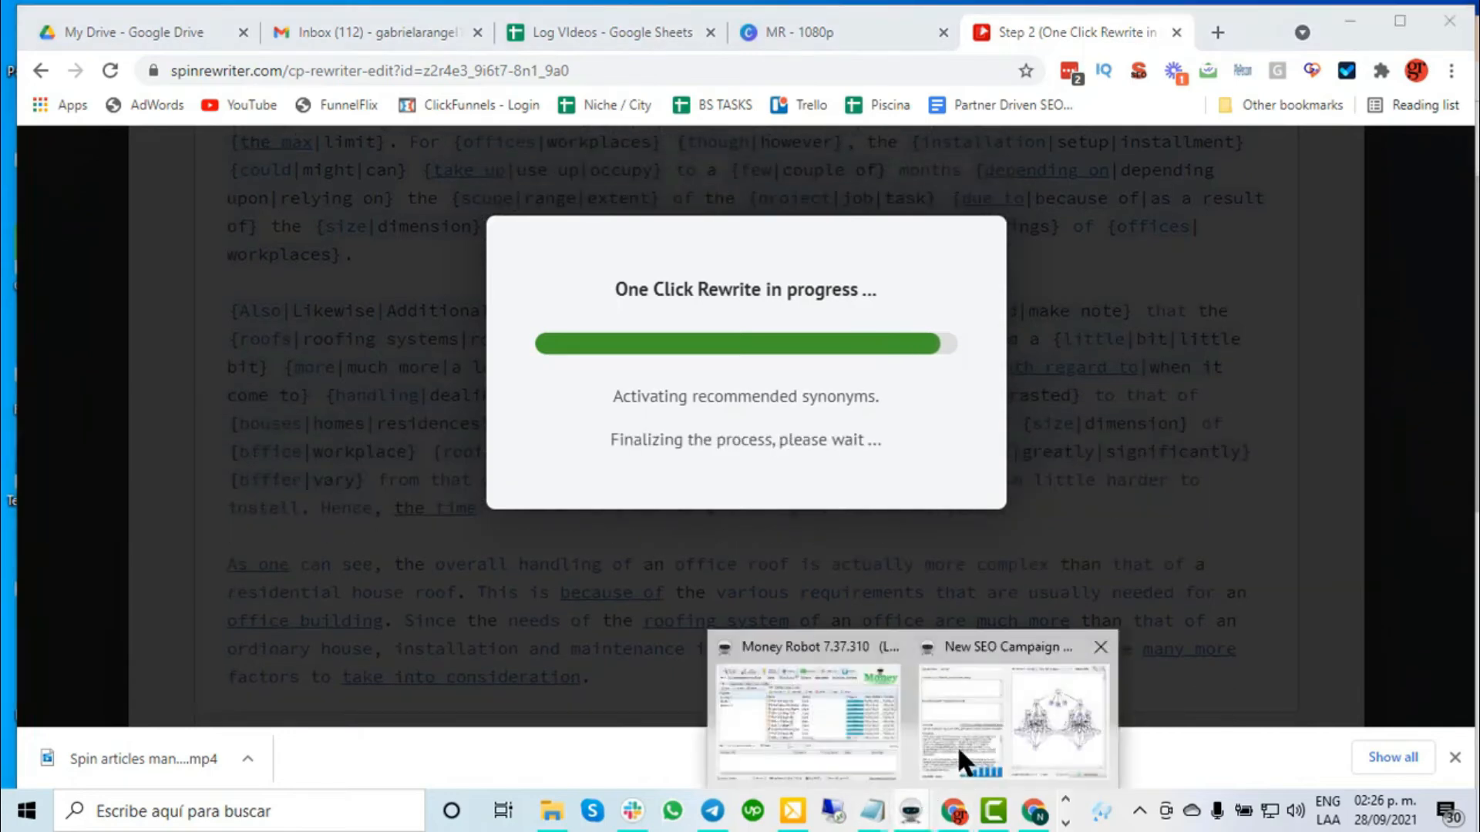
click(960, 751)
- Replace the unfinished form with a new campaign listing keywords 'plumbers', 'roofing' and 'roofing repair'
click(1253, 56)
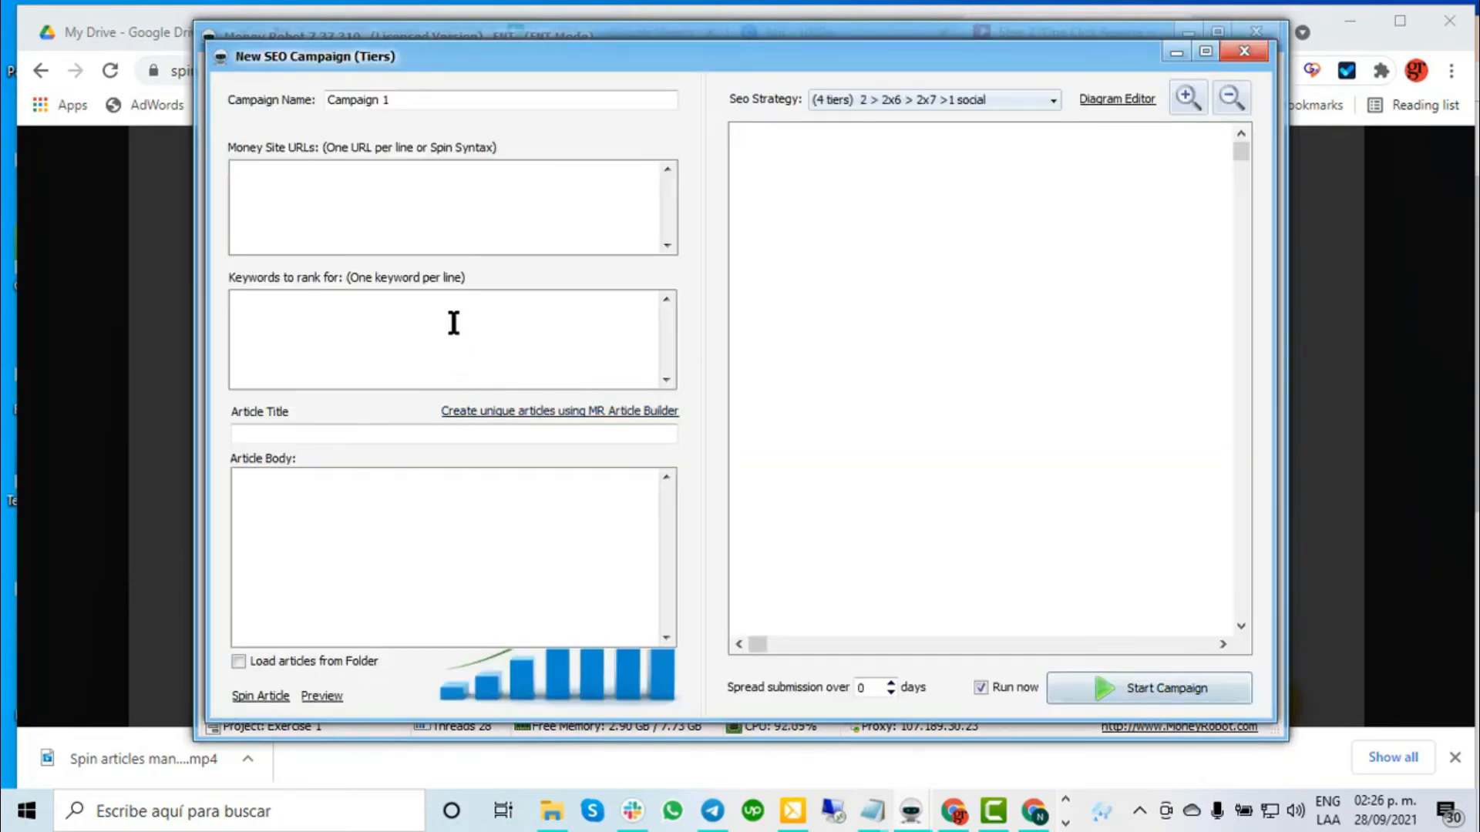
click(452, 320)
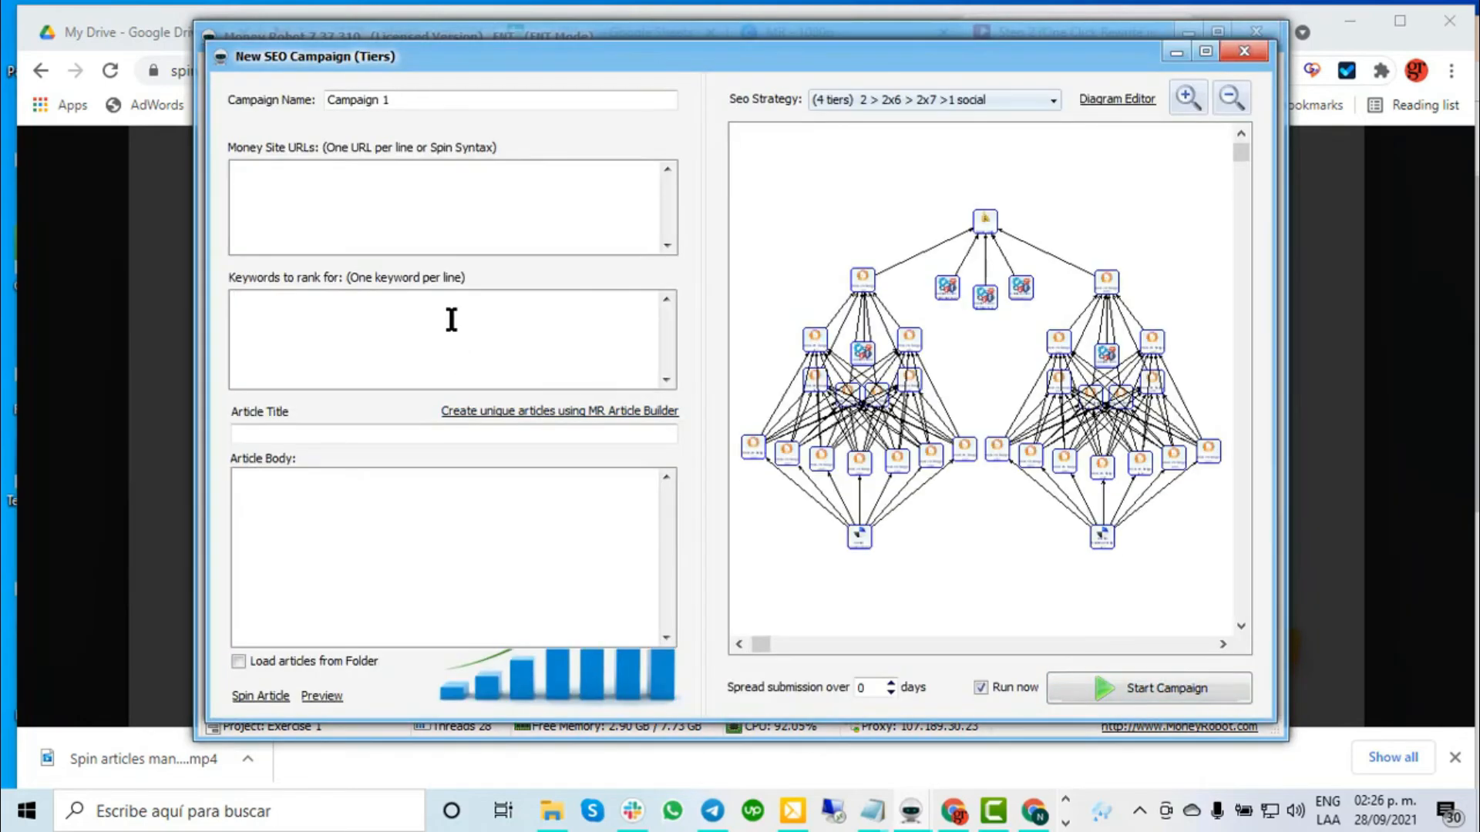
text(plu)
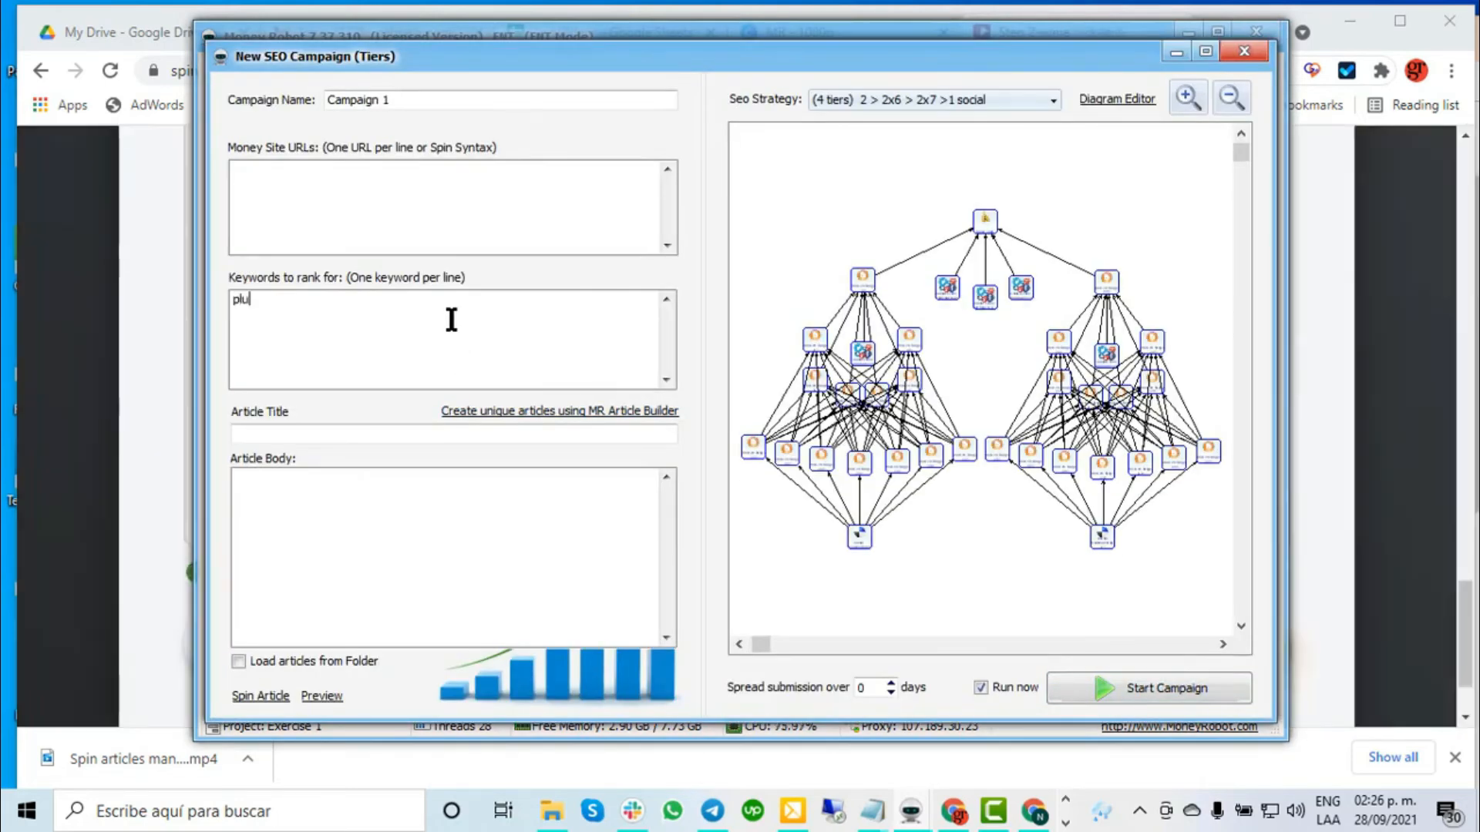
text(mbers)
key(Return)
text(roofing)
key(Return)
text(roofing repair)
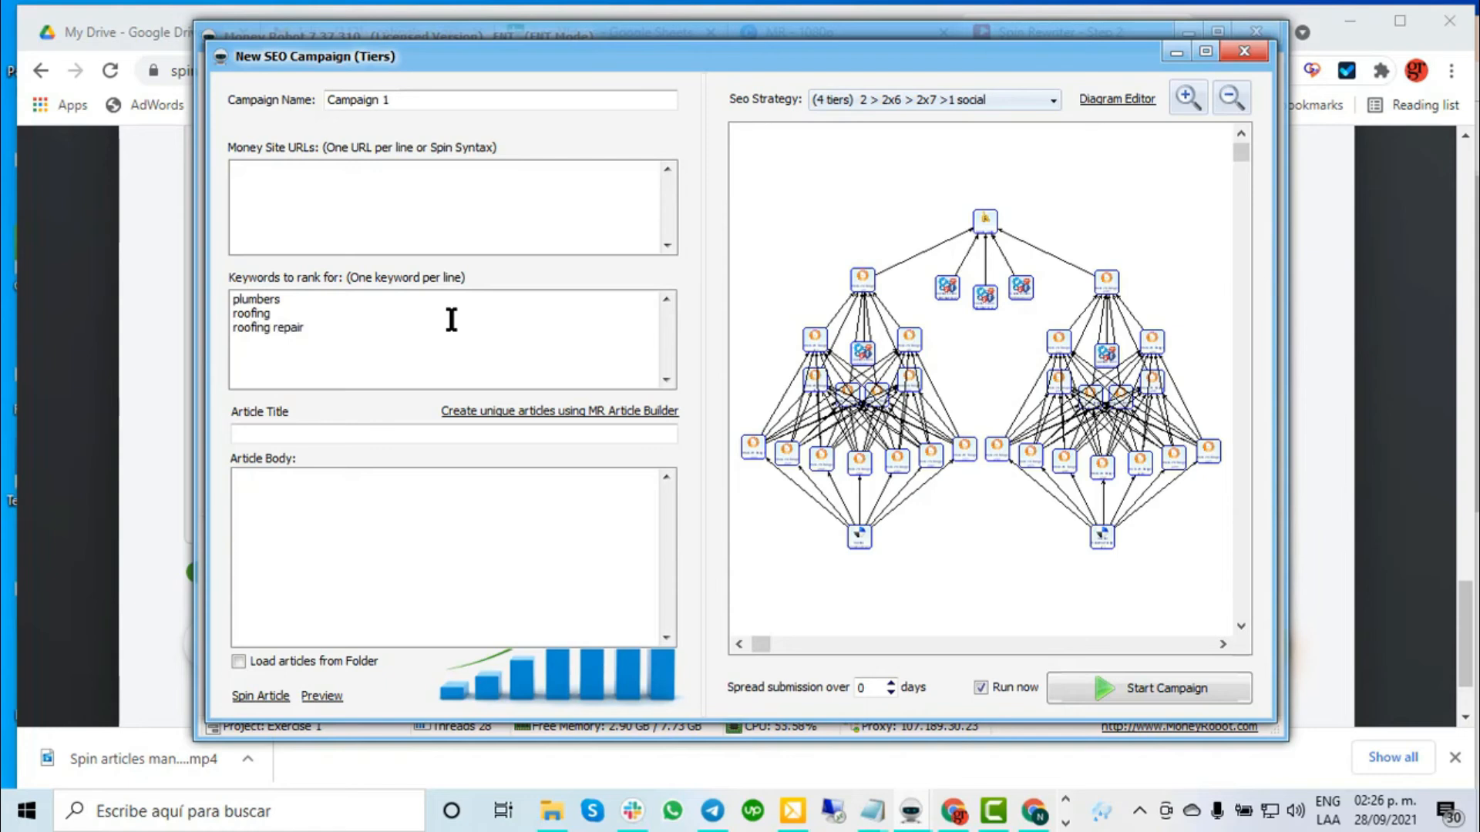
click(545, 411)
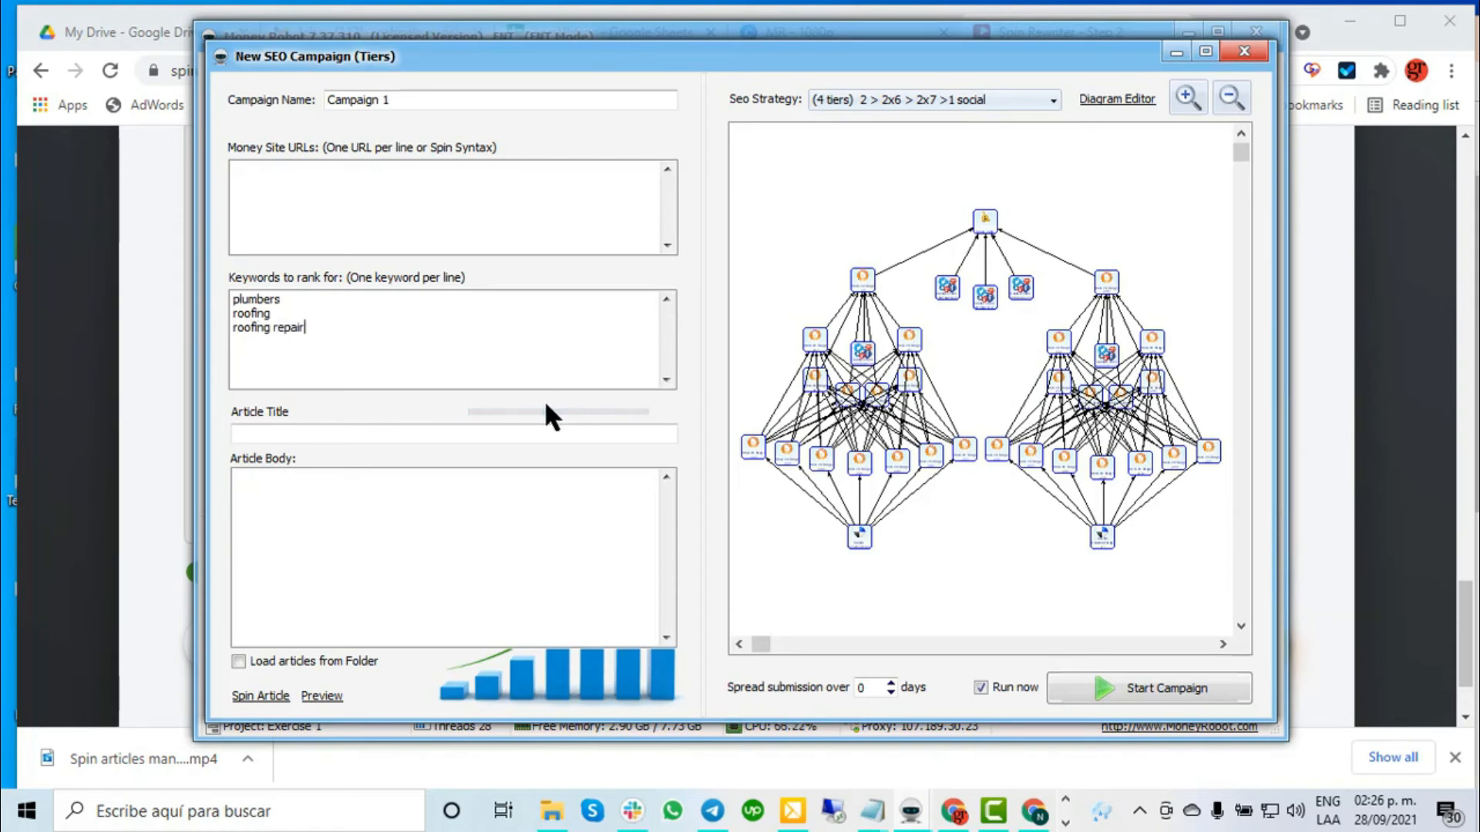